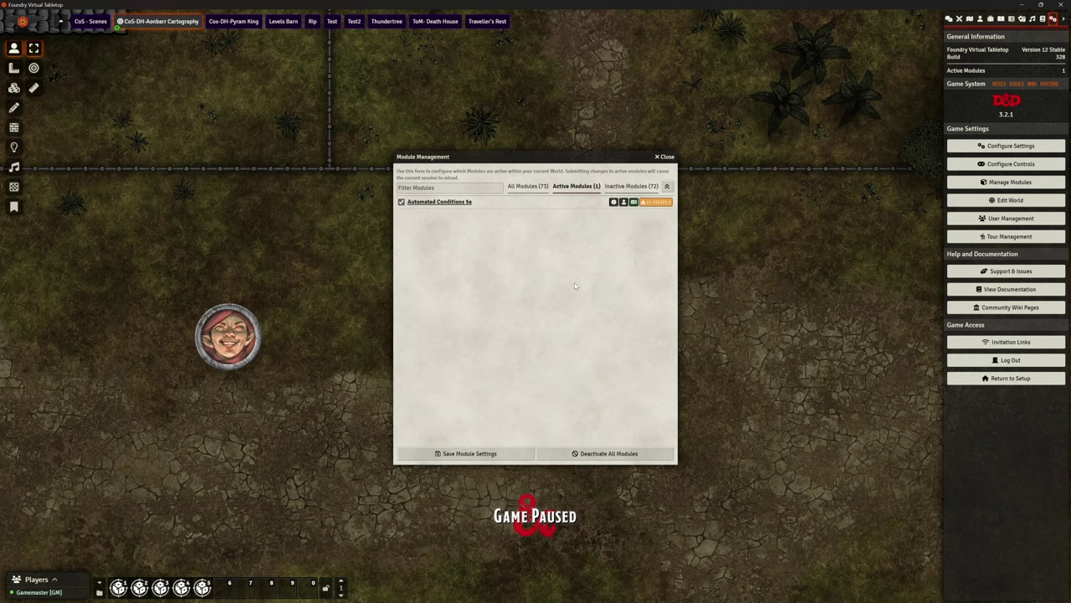
# - Close Module Management once Automated Conditions 5e is confirmed as the only active module
pyautogui.click(669, 157)
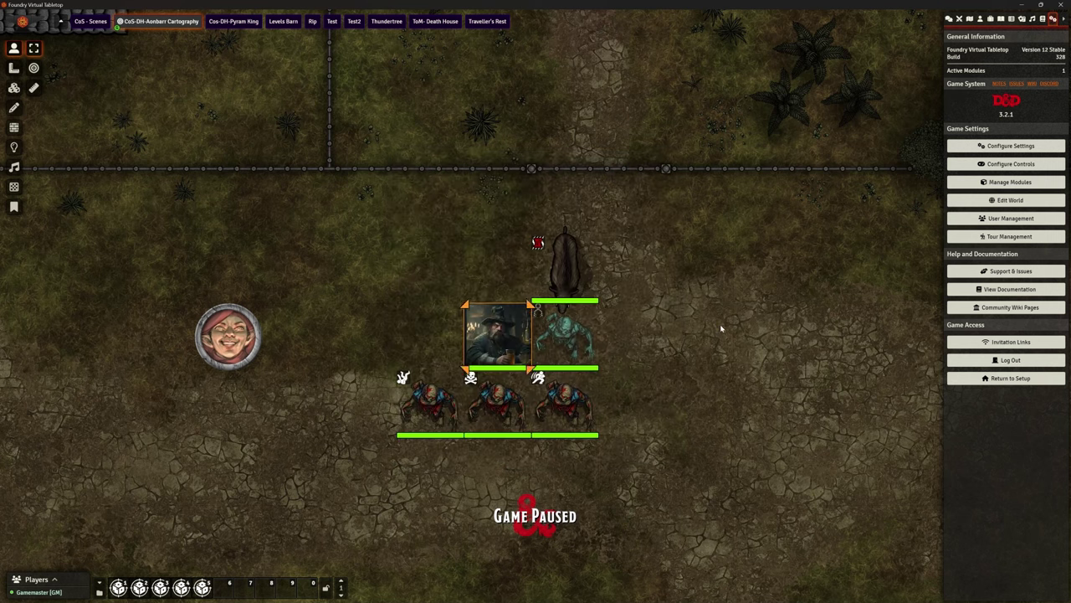
# - Switch the sidebar to Chat Messages and zoom and pan the canvas onto the wizard, boar and zombies
pyautogui.scroll(8, 690, 376)
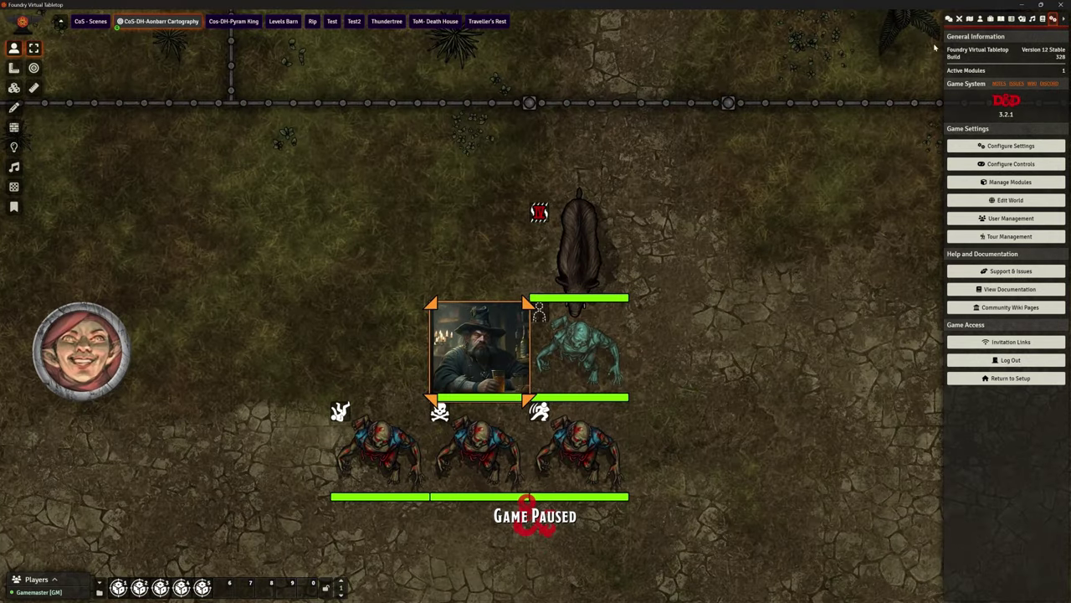
pyautogui.click(949, 20)
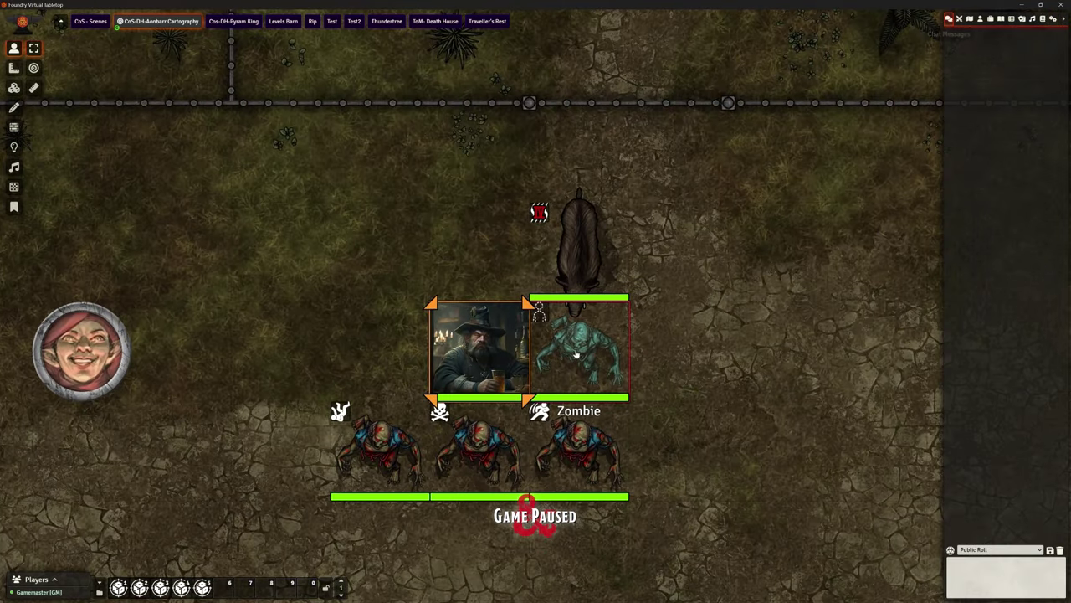
pyautogui.scroll(-3, 719, 410)
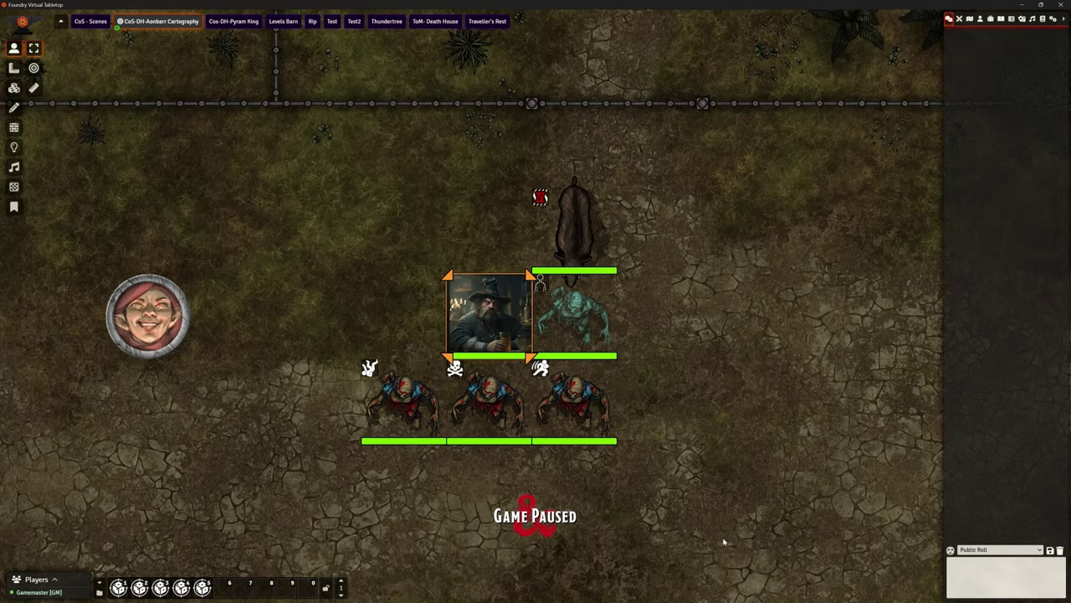
pyautogui.moveTo(736, 439); pyautogui.dragTo(695, 425)
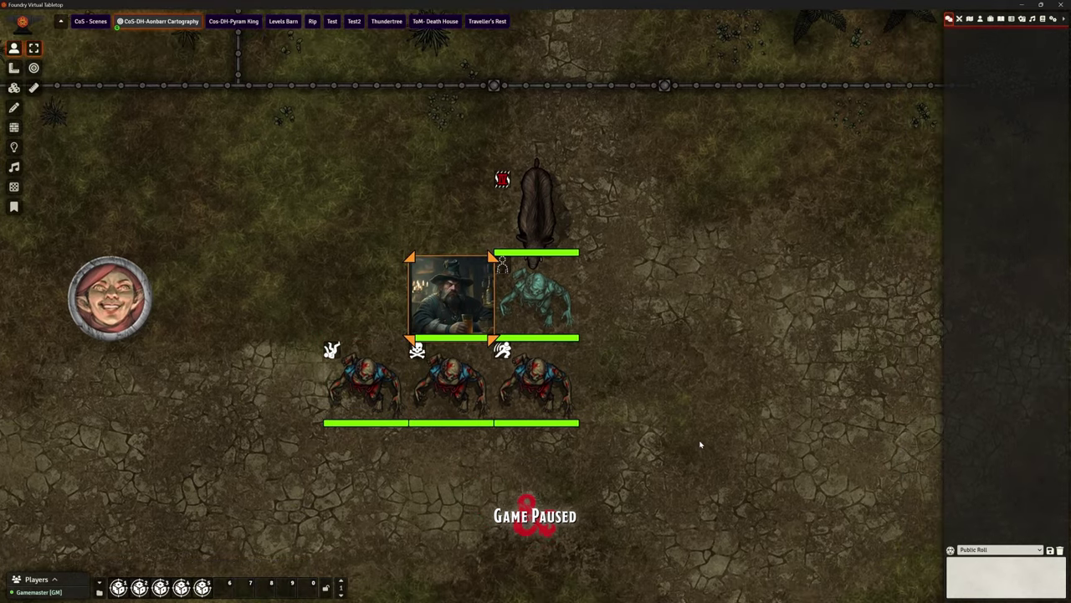
pyautogui.scroll(2, 698, 442)
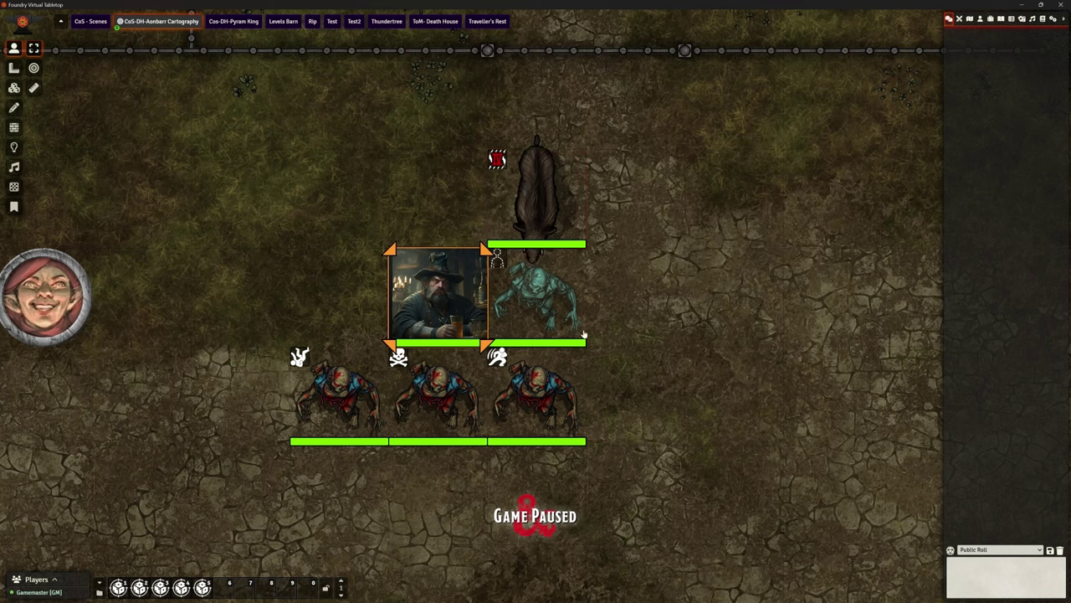
pyautogui.rightClick(538, 388)
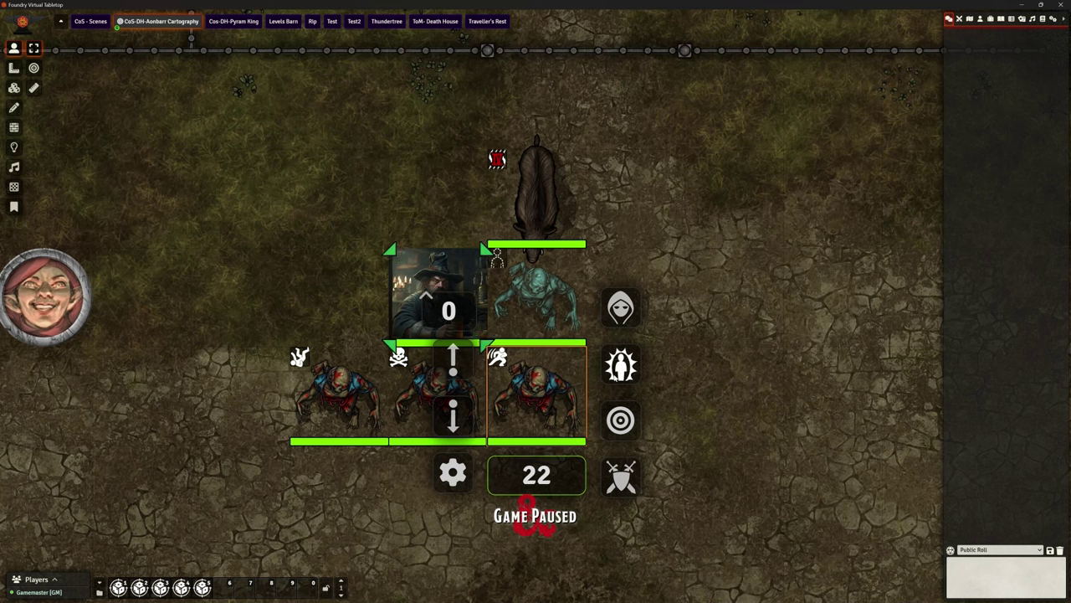
pyautogui.click(620, 366)
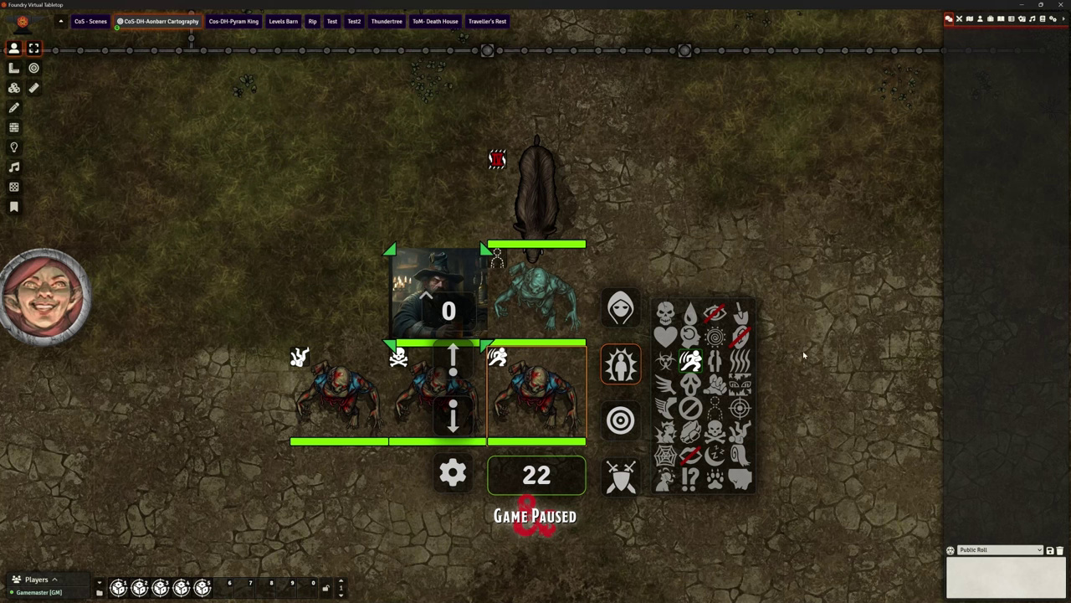
pyautogui.rightClick(802, 350)
pyautogui.moveTo(743, 424); pyautogui.dragTo(776, 430)
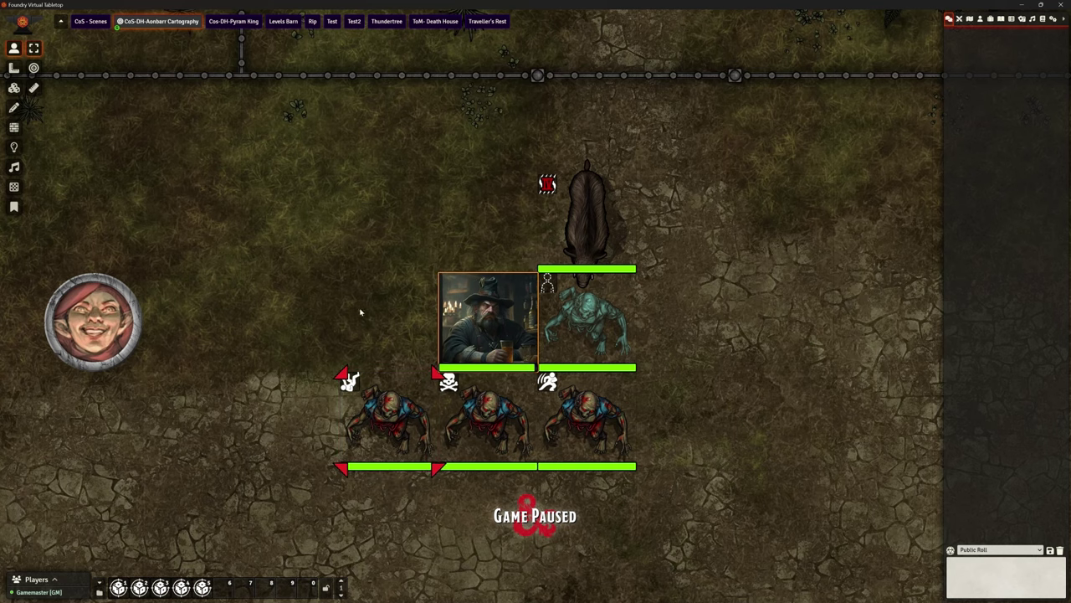
pyautogui.moveTo(358, 310); pyautogui.dragTo(514, 280)
pyautogui.doubleClick(628, 303)
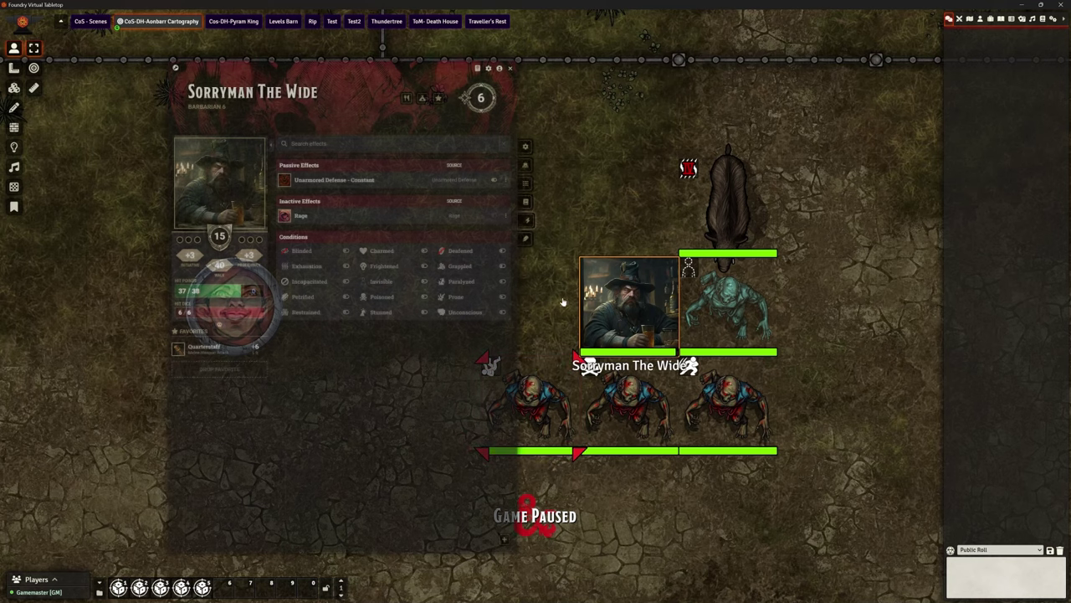
pyautogui.moveTo(328, 96); pyautogui.dragTo(201, 81)
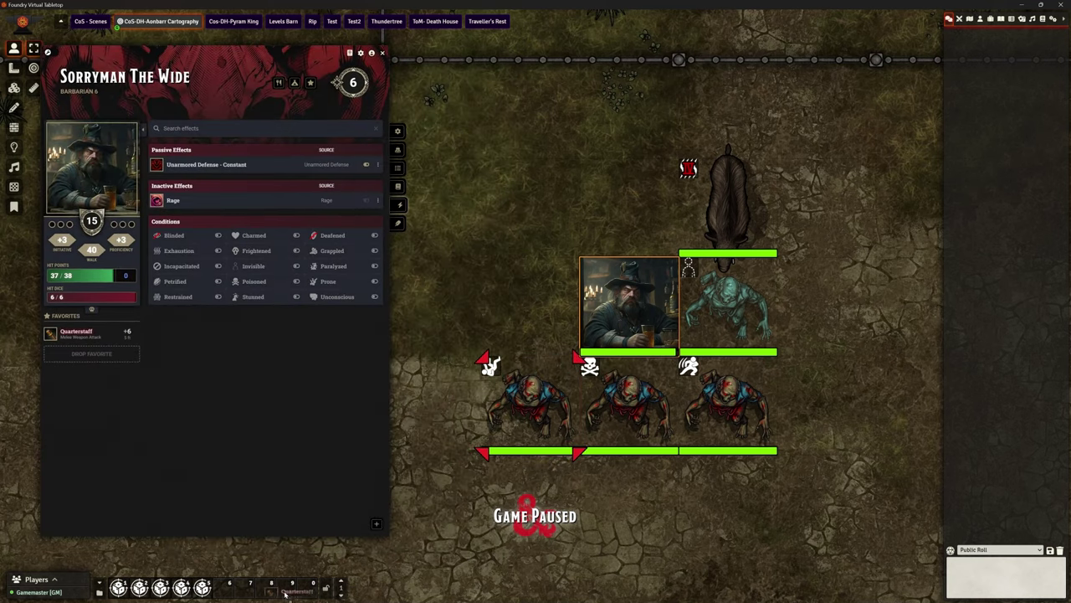
pyautogui.click(382, 53)
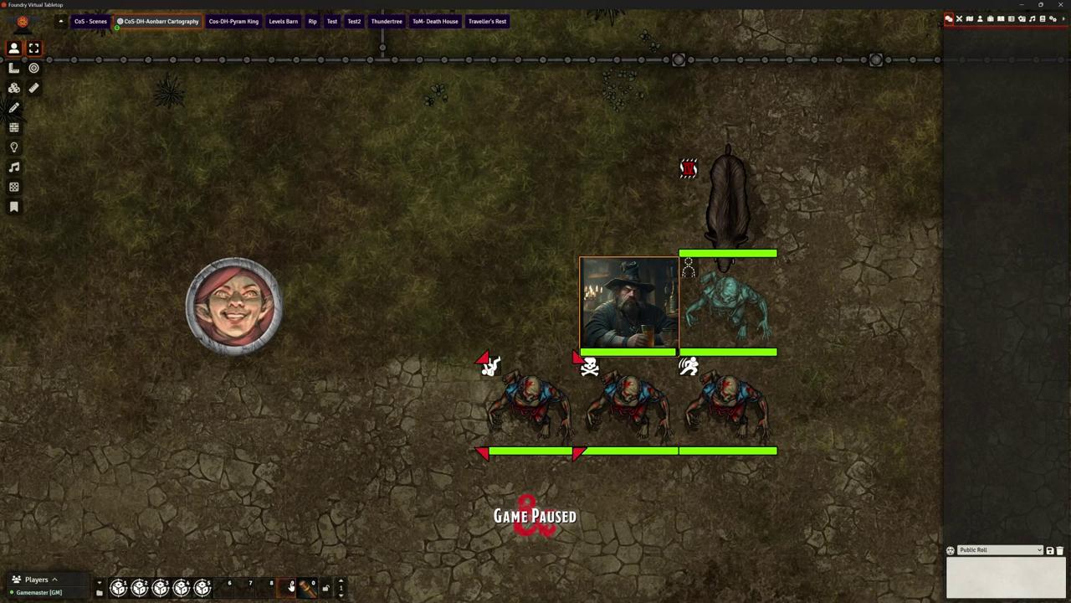
# - Roll the wizard's Quarterstaff attack at advantage (19) and apply 4 normal damage to the zombie
pyautogui.click(308, 586)
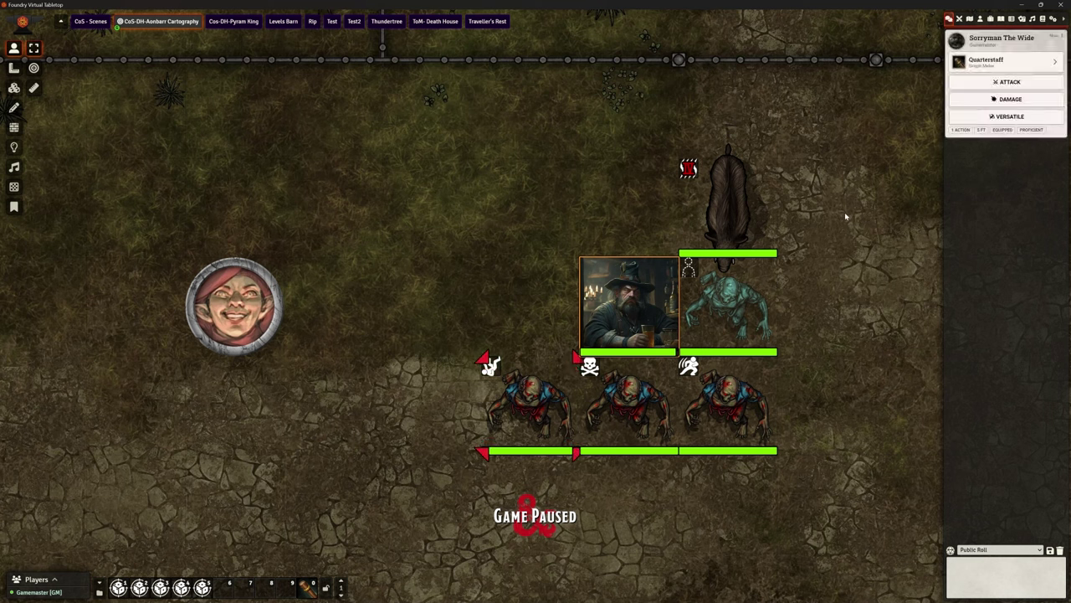
pyautogui.moveTo(845, 212); pyautogui.dragTo(786, 263)
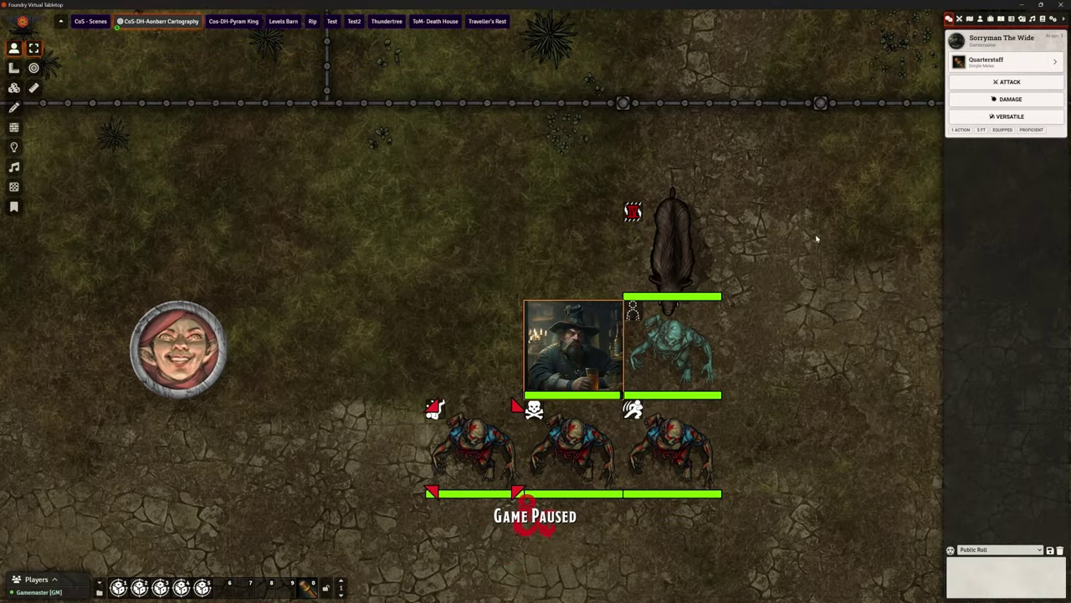
pyautogui.click(1011, 83)
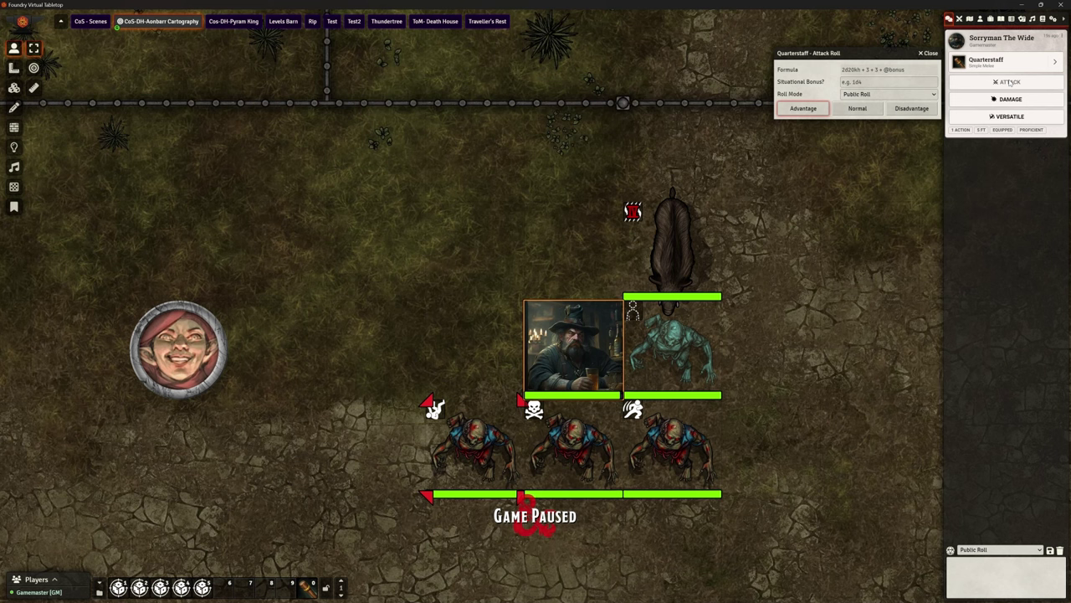
pyautogui.click(803, 109)
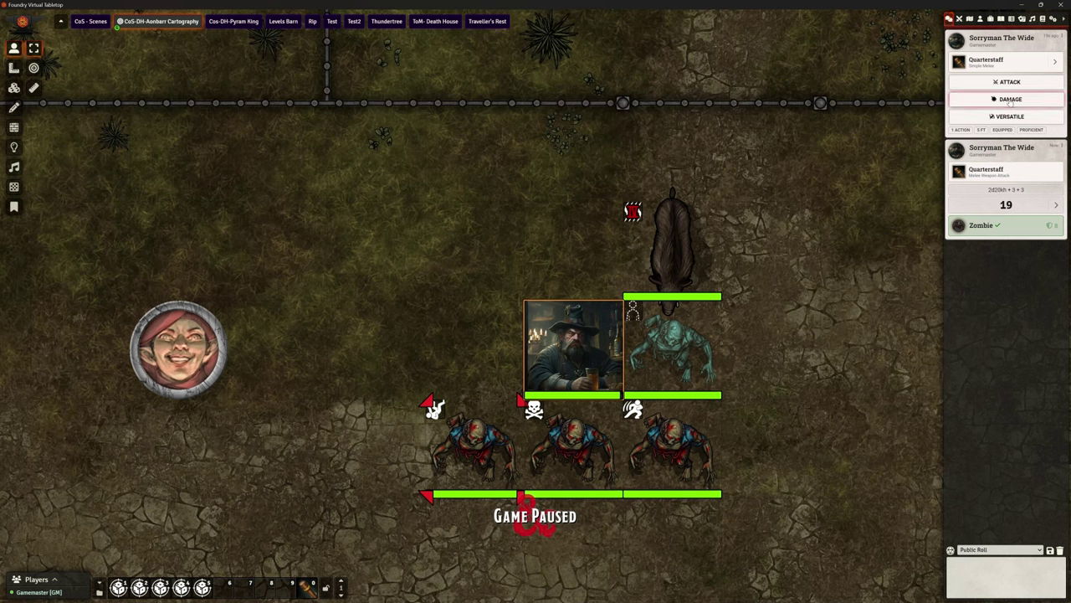
pyautogui.click(1011, 101)
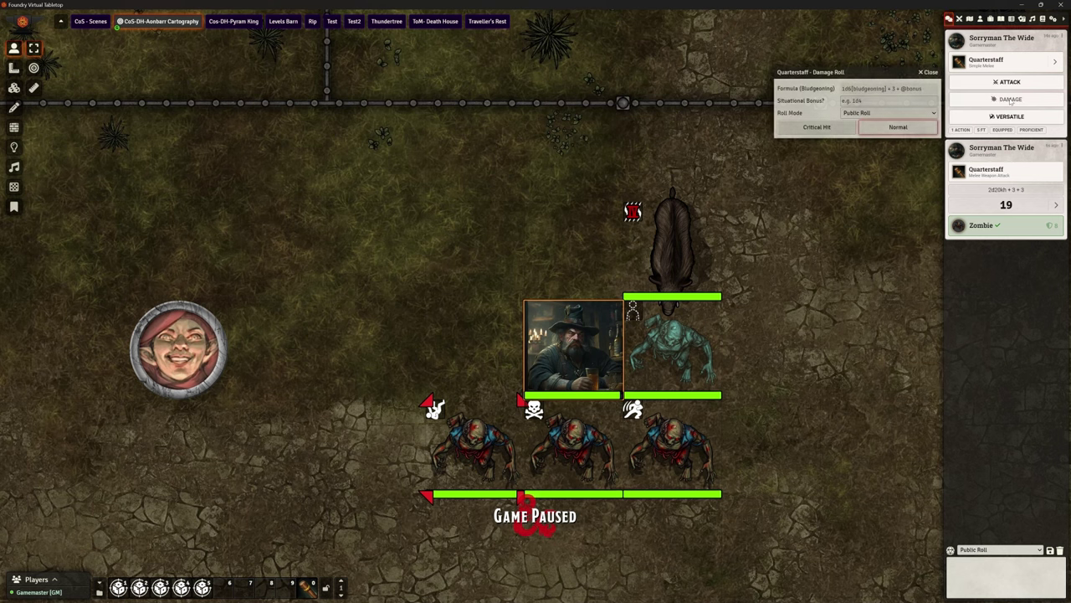
pyautogui.click(893, 127)
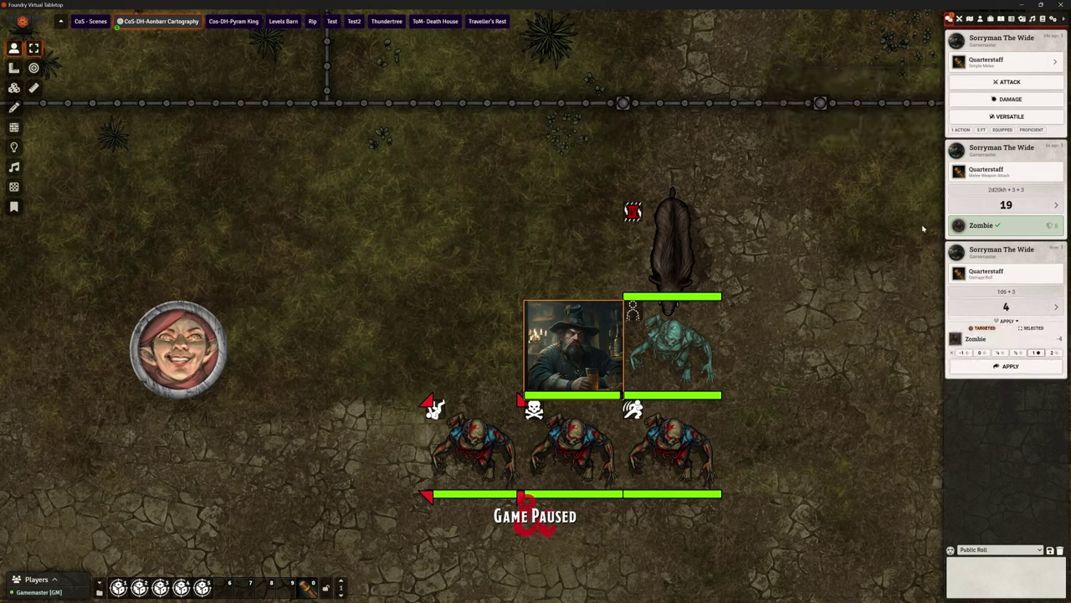
pyautogui.click(1000, 368)
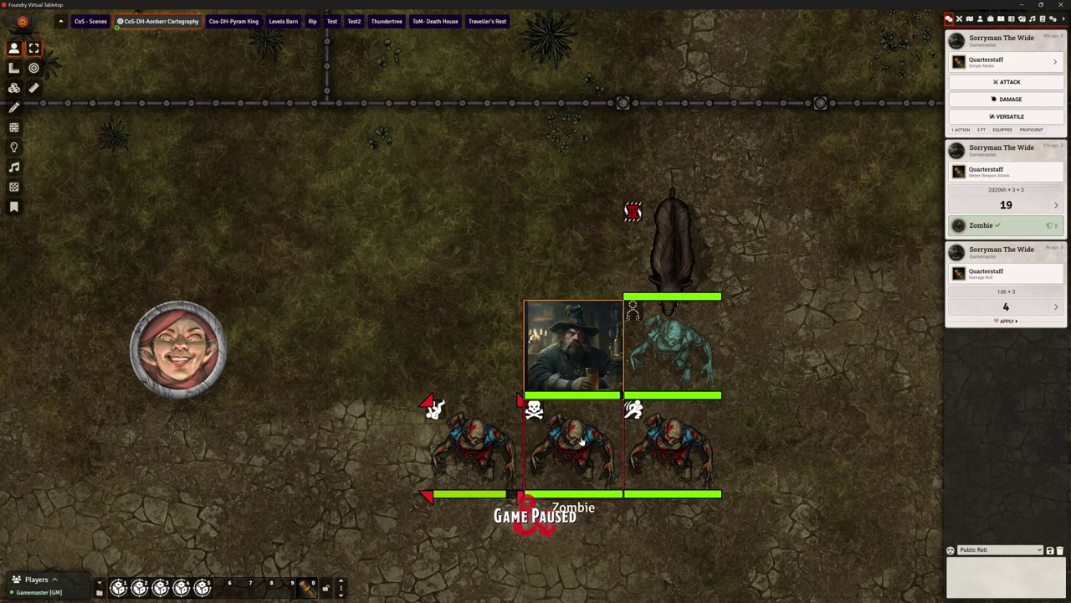
# - Reselect the wizard, target the right-hand zombie, and clear the chat log
pyautogui.click(582, 417)
pyautogui.click(576, 368)
pyautogui.press('t')
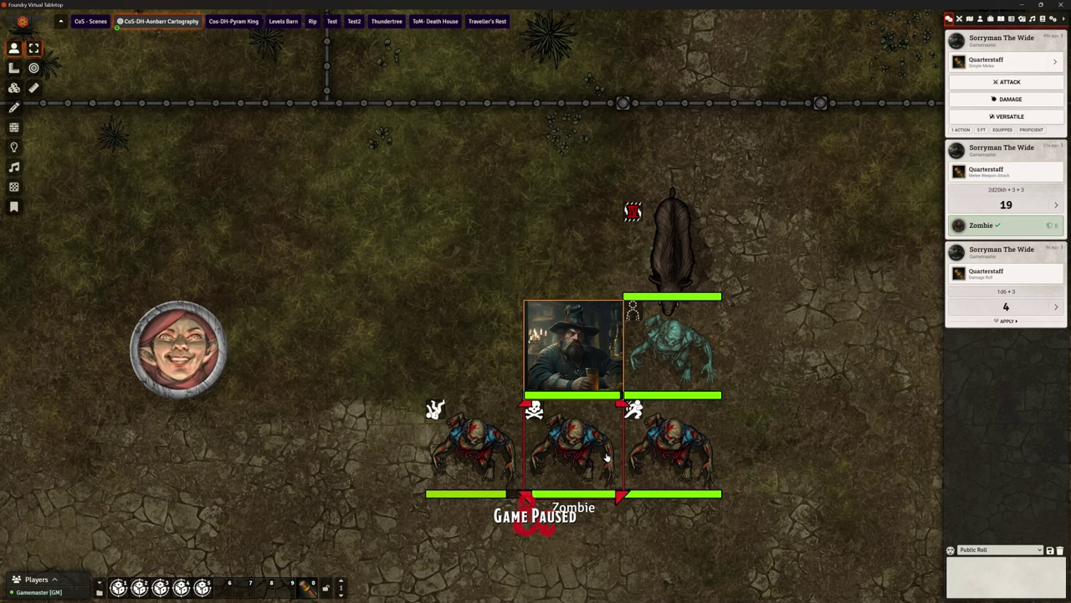
pyautogui.click(1060, 550)
pyautogui.click(812, 585)
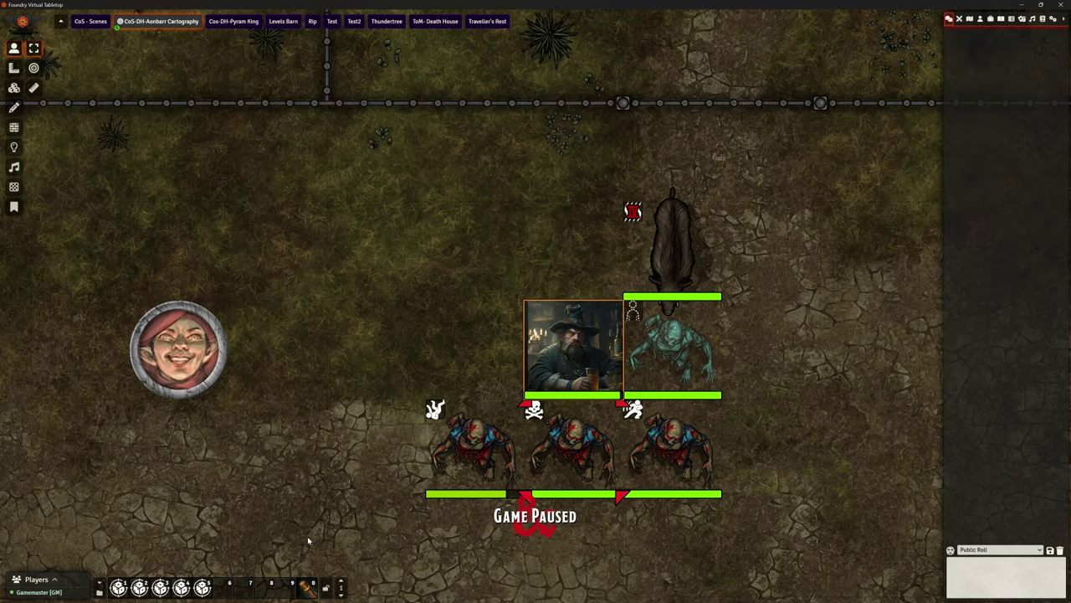
# - Roll two normal Quarterstaff attacks (8 and 26) against the lower-right zombie
pyautogui.click(303, 590)
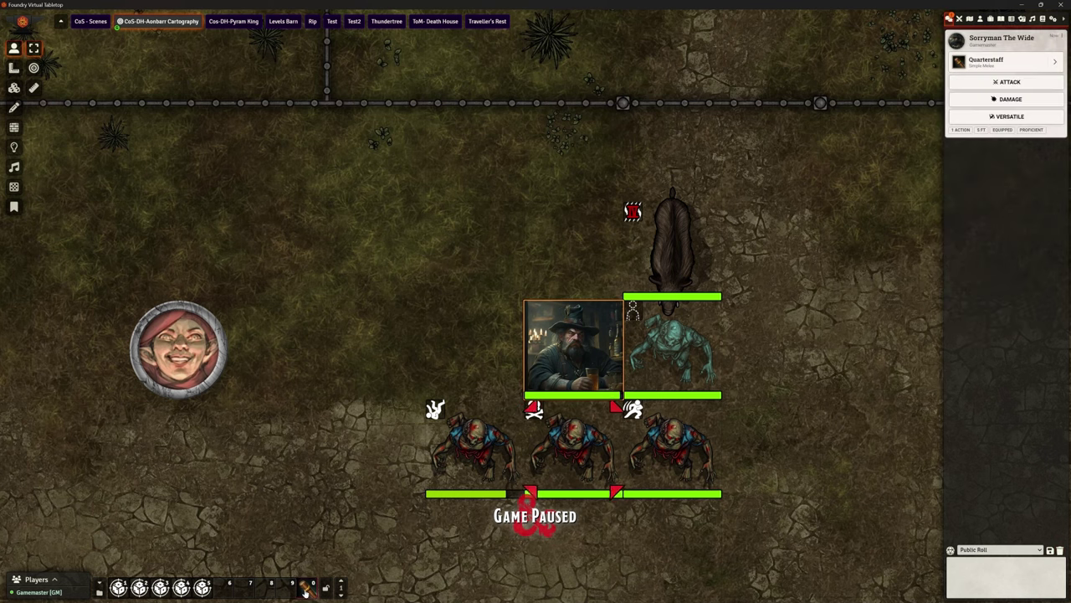
pyautogui.click(993, 83)
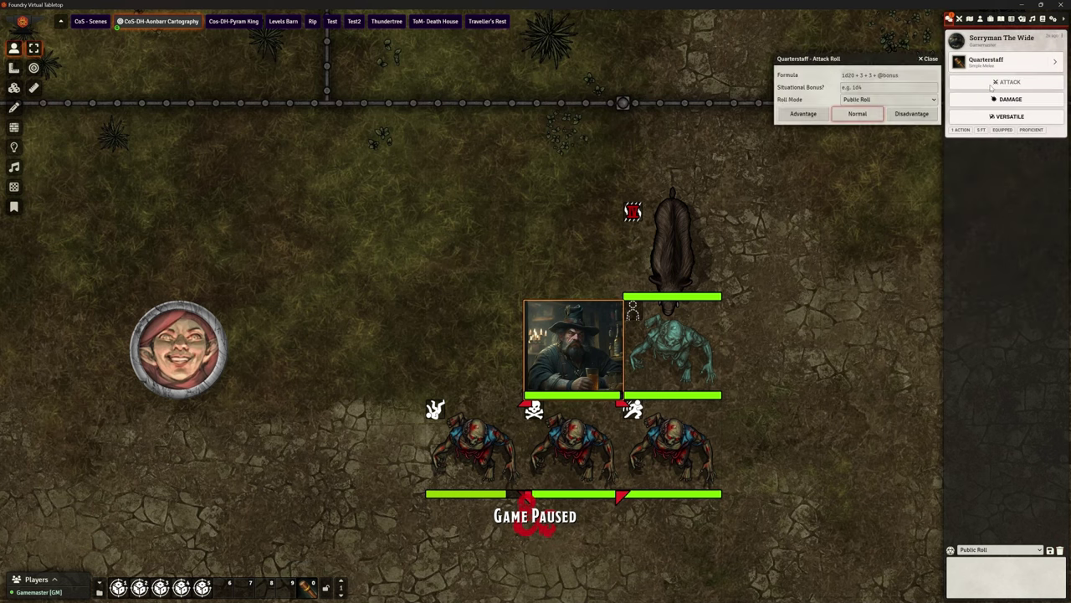
pyautogui.click(854, 118)
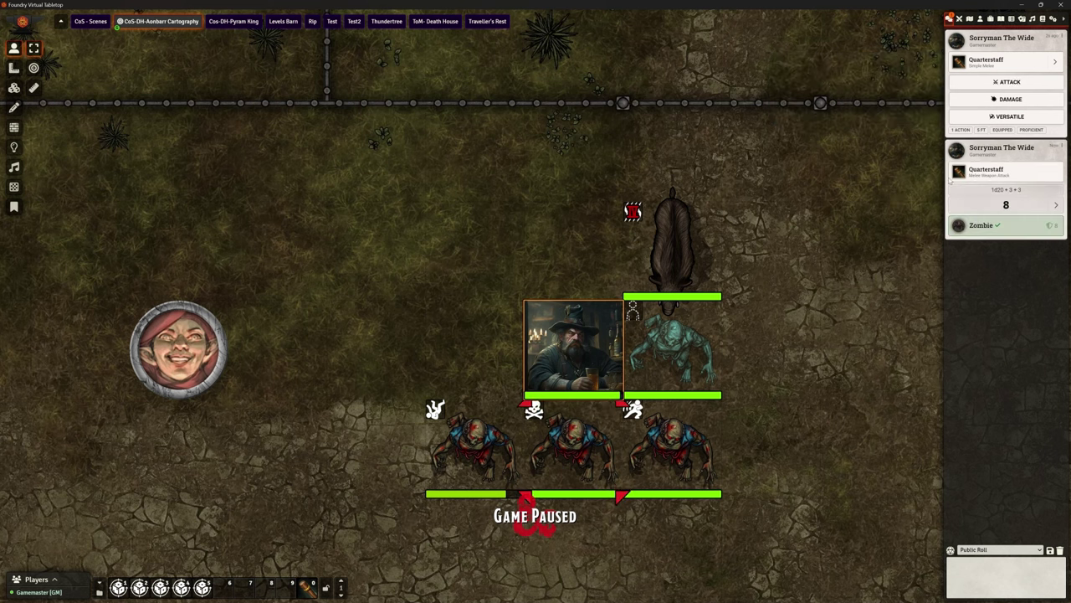
pyautogui.press('t')
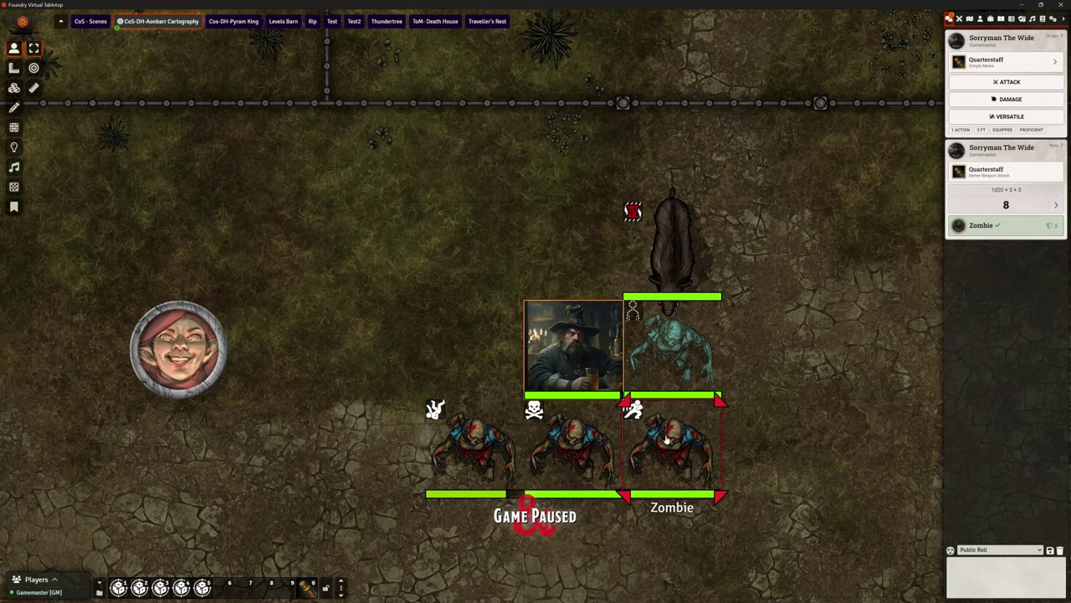
pyautogui.press('1')
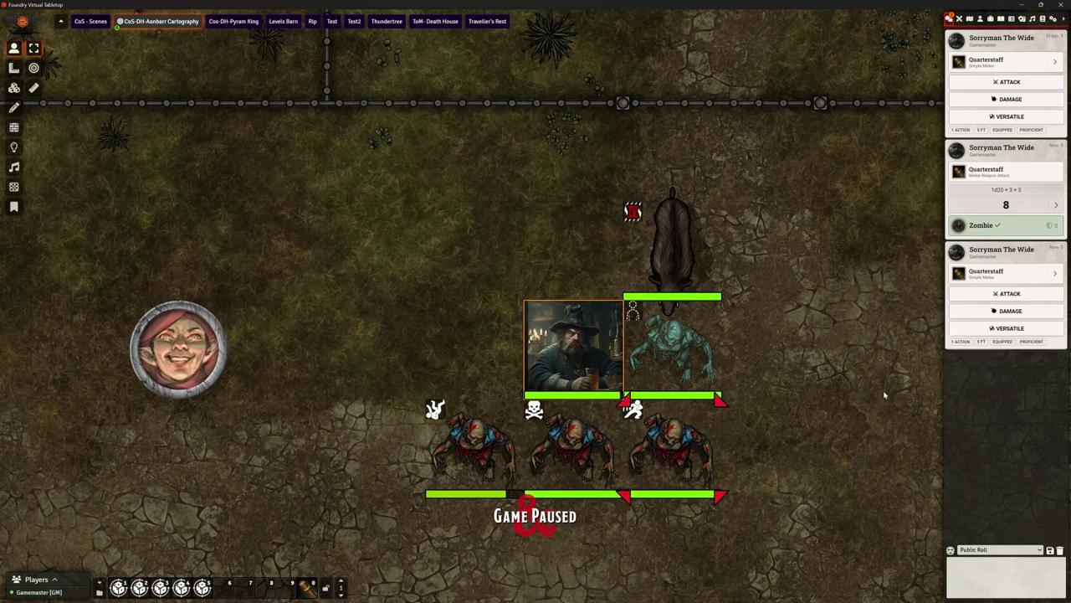
pyautogui.click(977, 293)
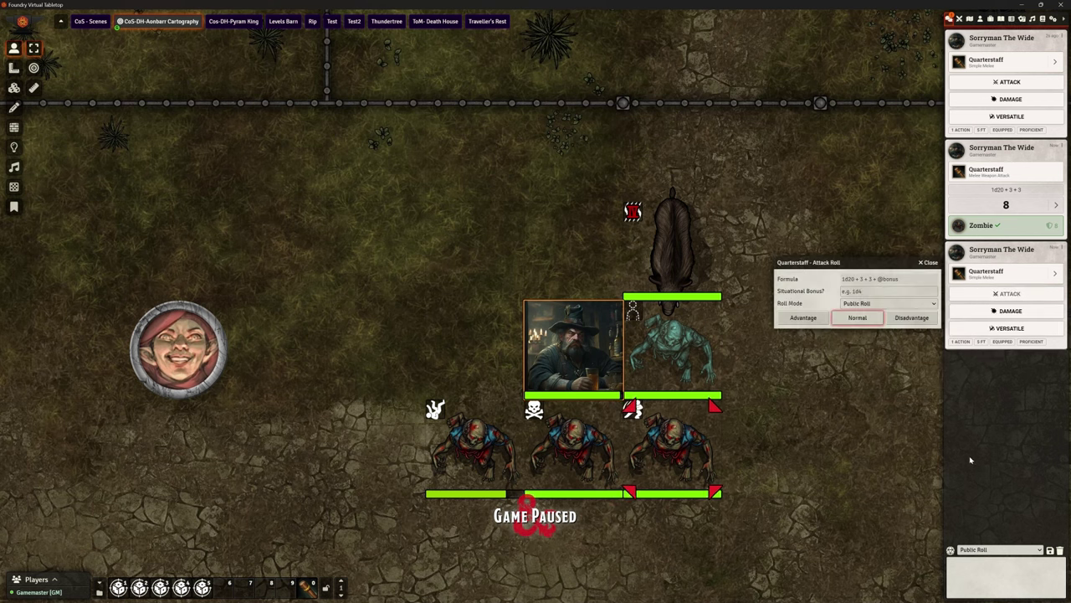
pyautogui.click(858, 319)
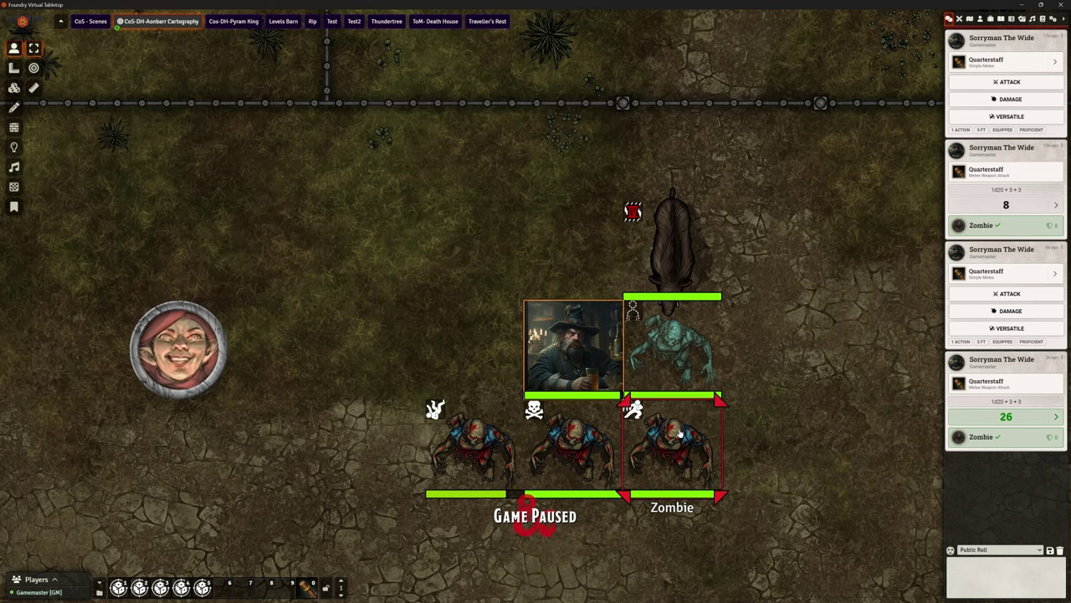
# - Retarget to the green invisible zombie and start clearing the chat log
pyautogui.press('t')
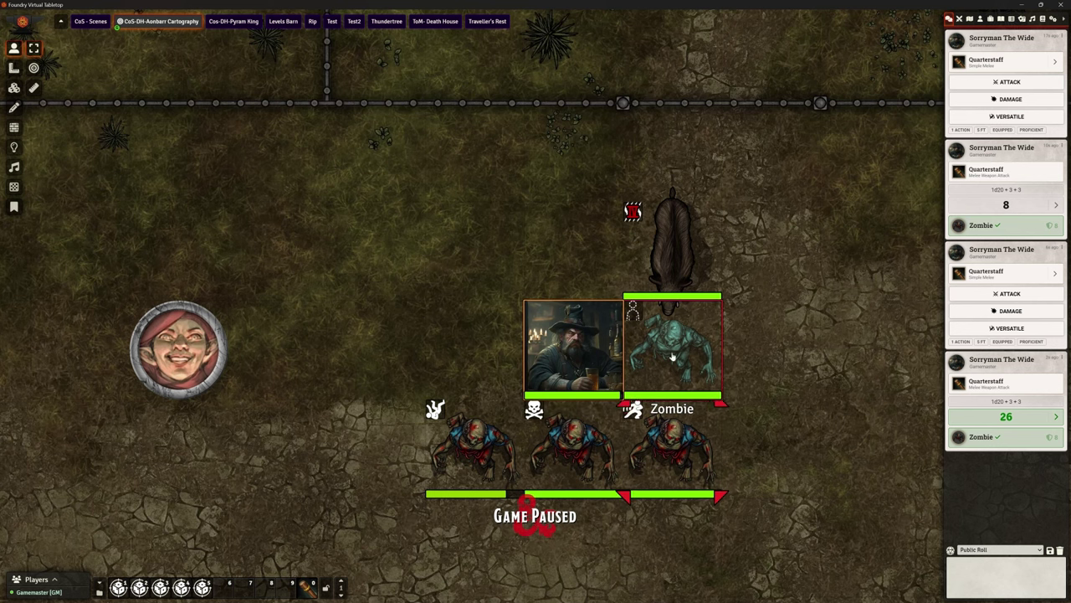
pyautogui.press('t')
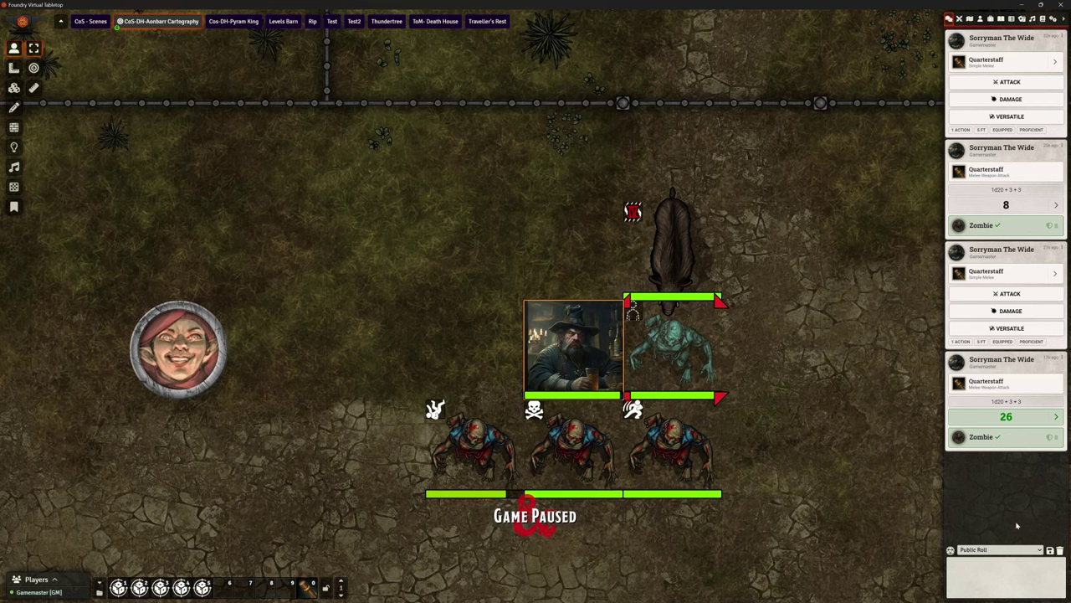
pyautogui.click(1060, 553)
# - Finish clearing chat, then roll a disadvantaged Quarterstaff attack of 7 against the invisible zombie
pyautogui.click(807, 589)
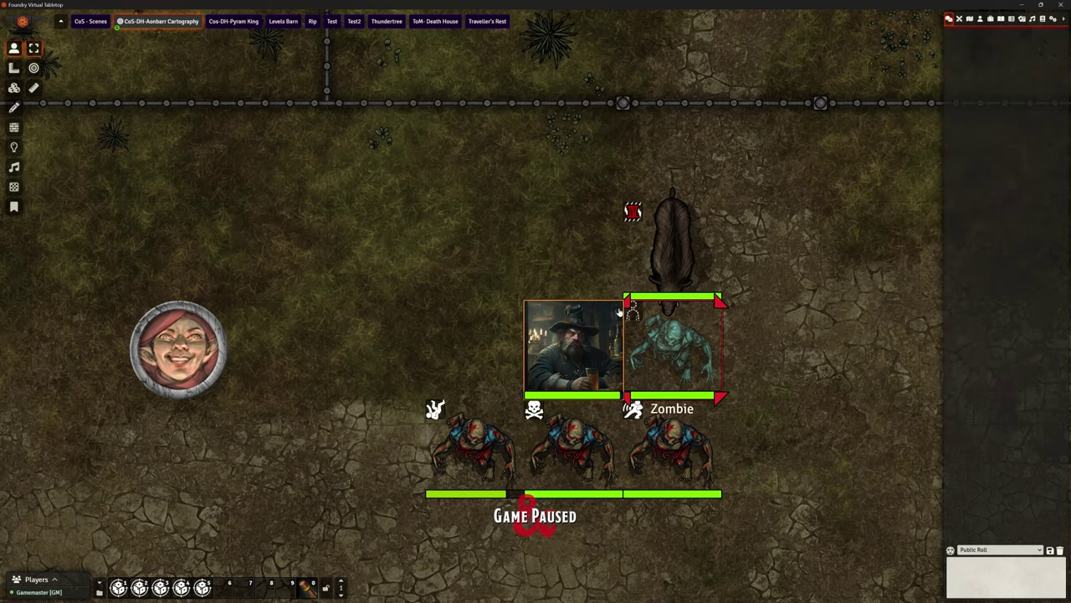
pyautogui.moveTo(307, 593)
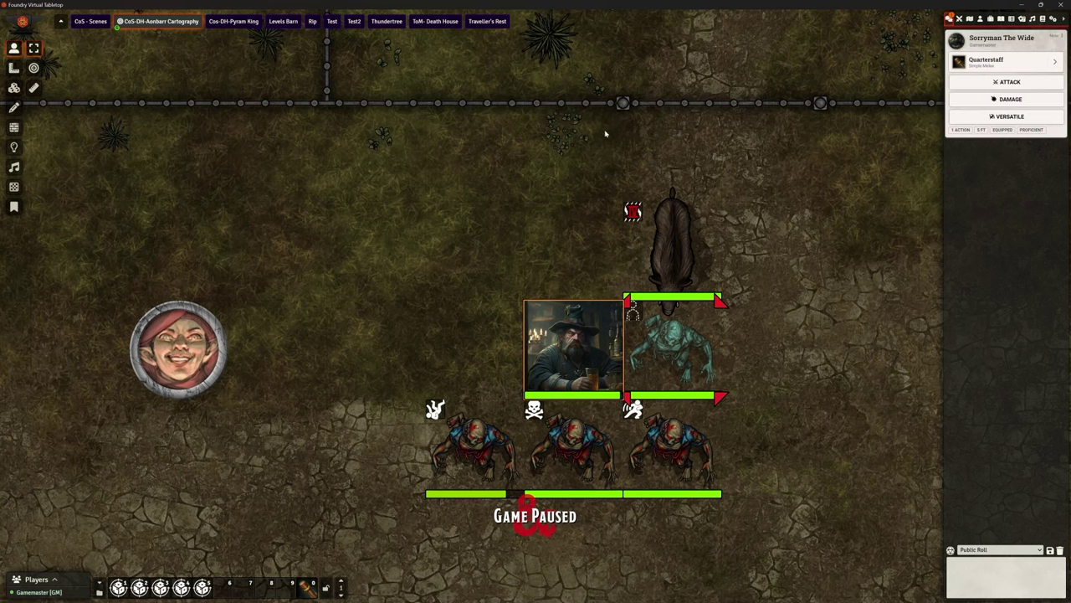
pyautogui.click(994, 82)
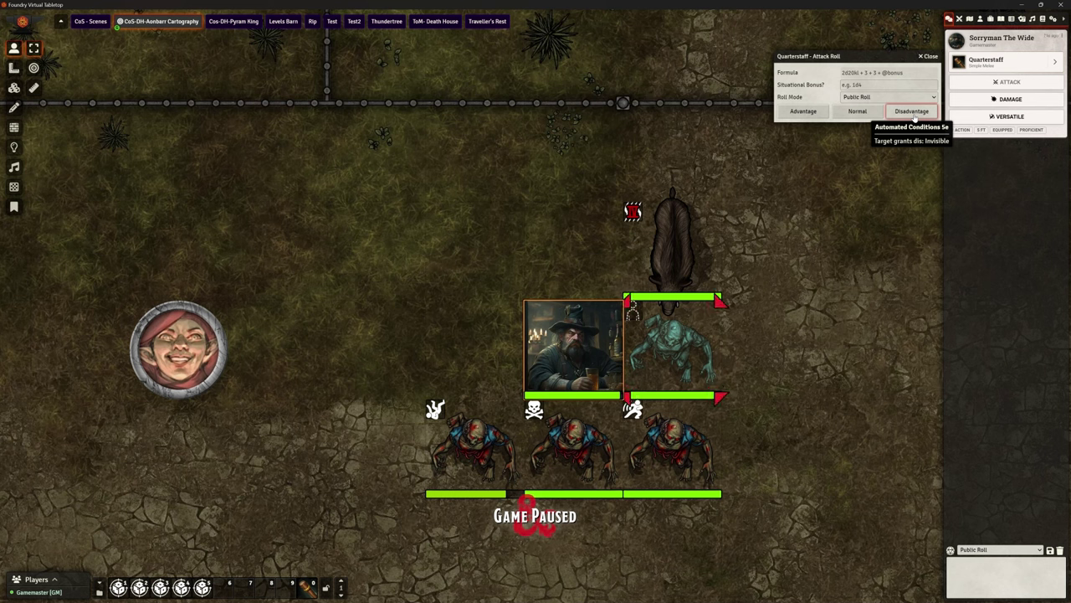
pyautogui.click(914, 112)
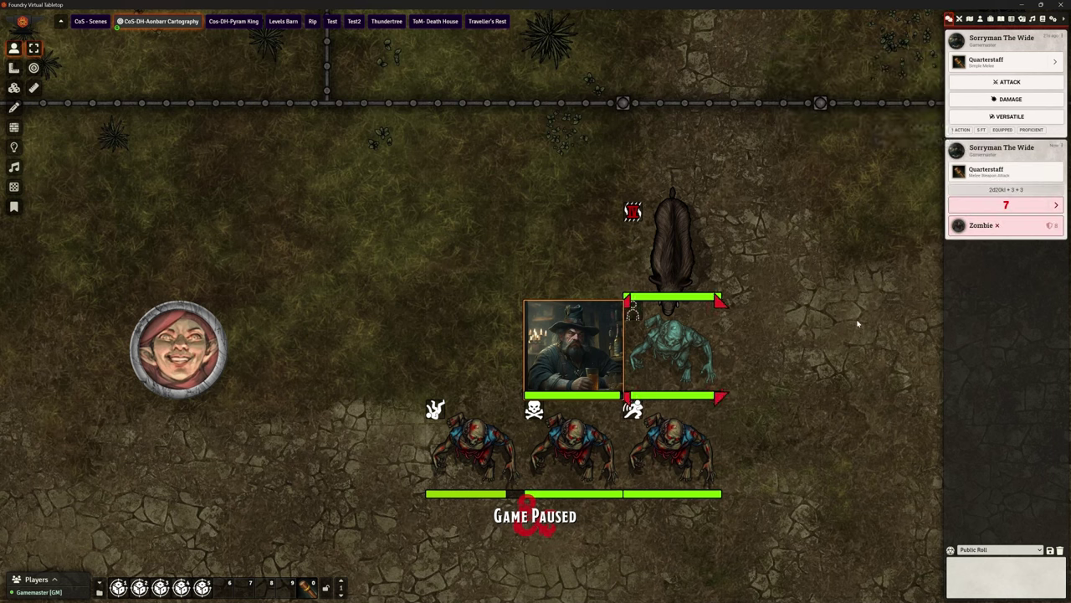
# - Target the boar, roll a normal Quarterstaff attack of 25, and clear the chat log
pyautogui.press('t')
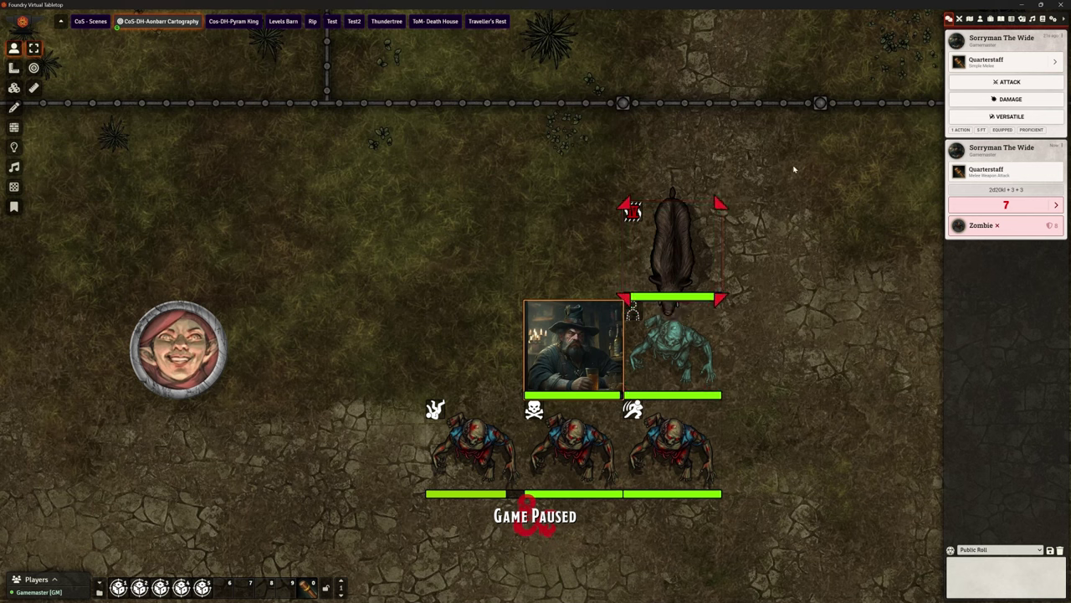
pyautogui.press('0')
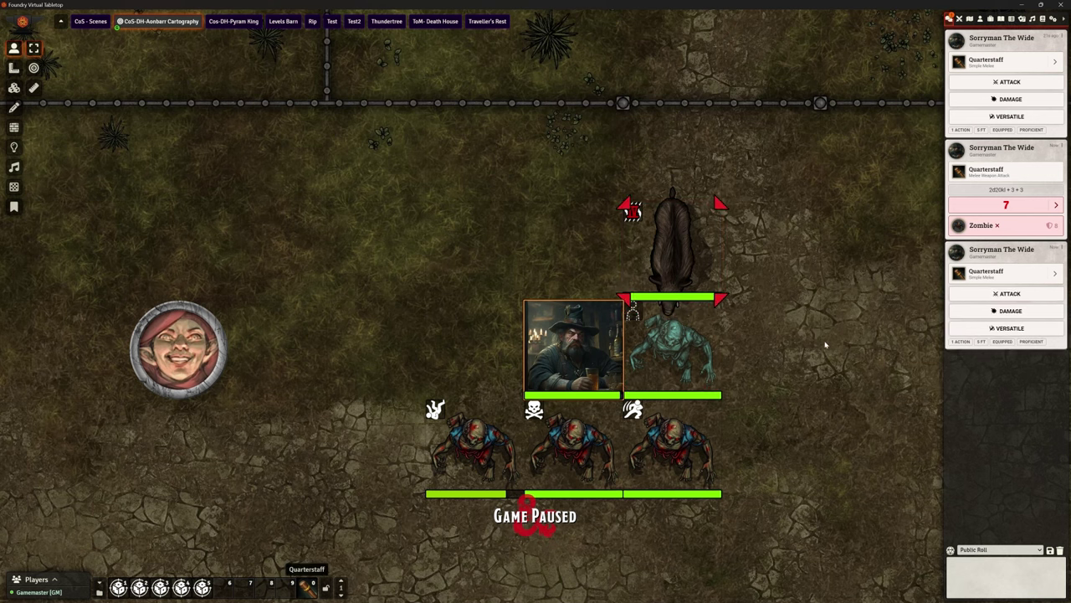
pyautogui.click(1032, 295)
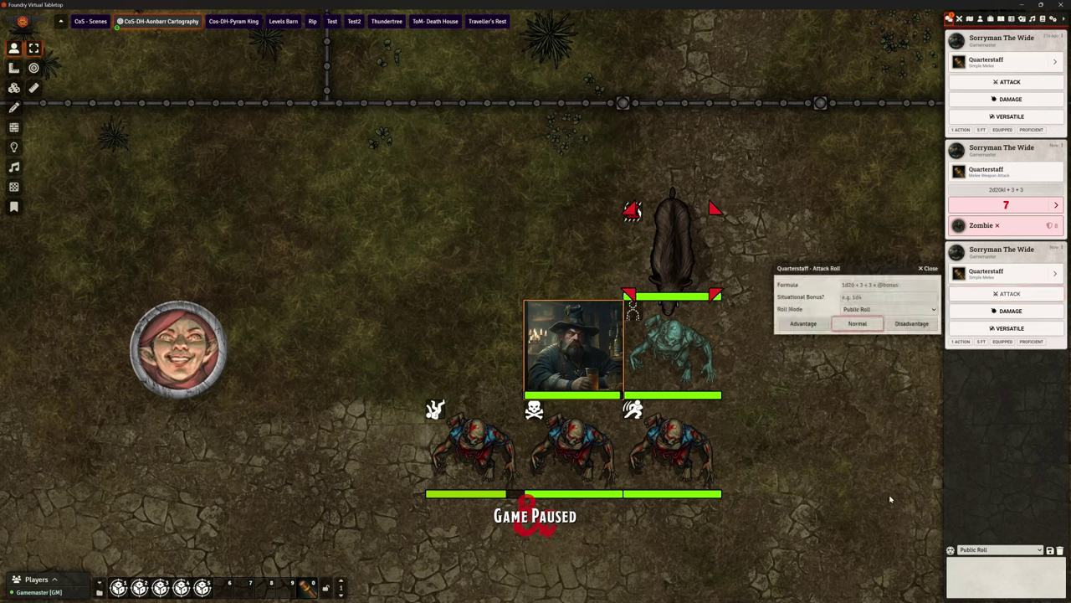
pyautogui.click(856, 326)
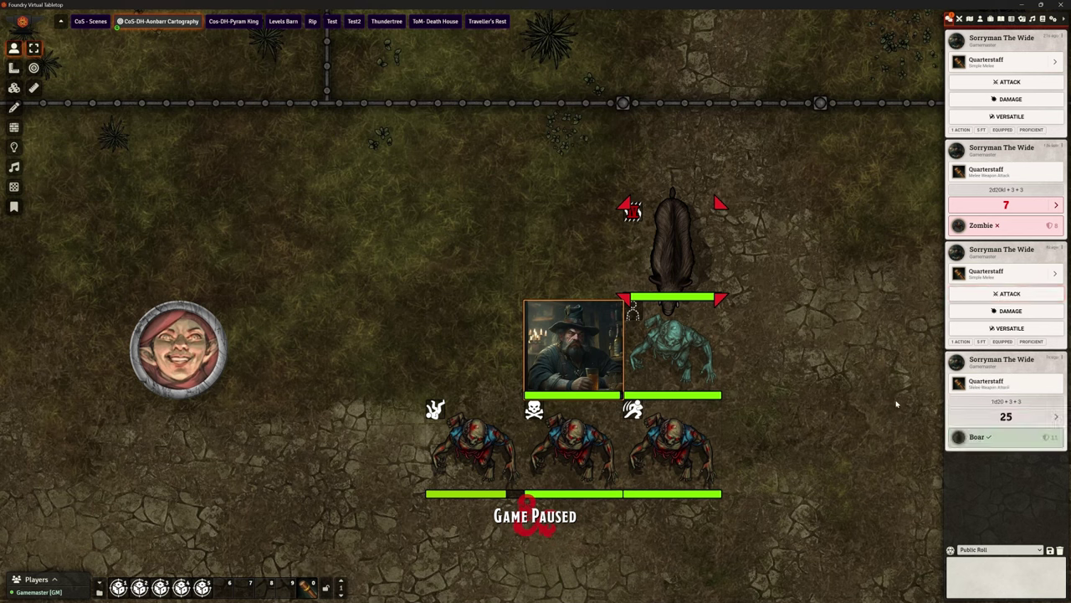
pyautogui.click(1059, 550)
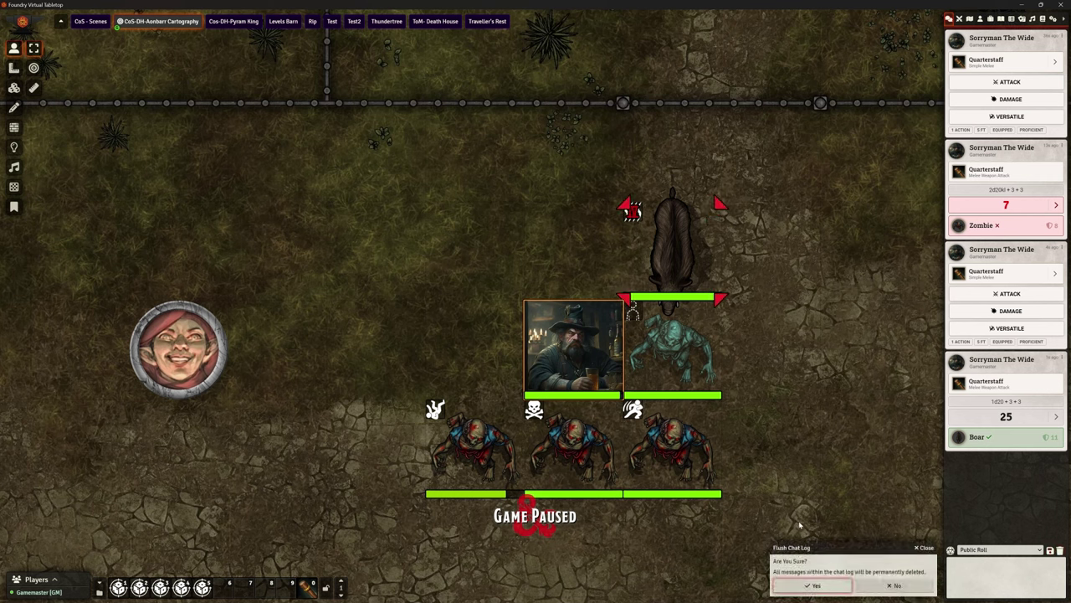
pyautogui.click(809, 585)
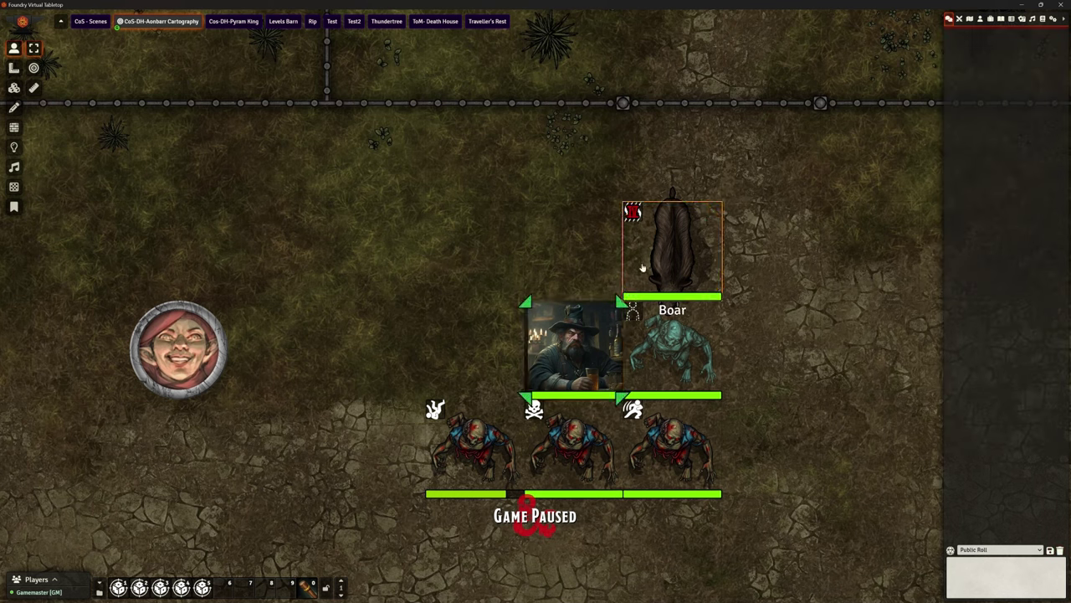
# - From the boar's sheet, roll its Tusk attack against the wizard at disadvantage, totalling 9
pyautogui.doubleClick(667, 253)
pyautogui.moveTo(519, 173); pyautogui.dragTo(199, 142)
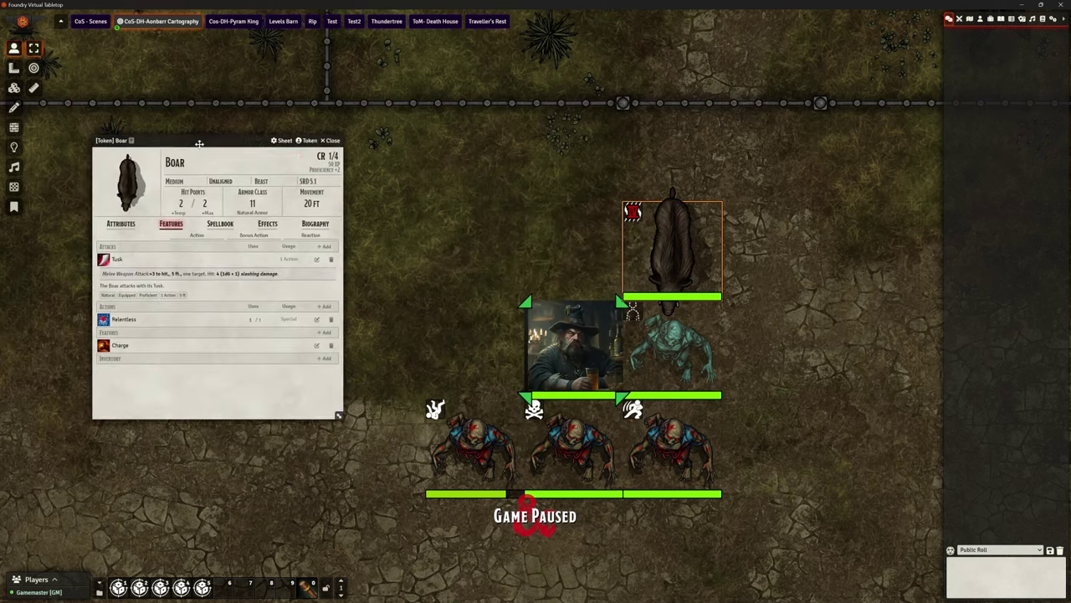
pyautogui.click(101, 259)
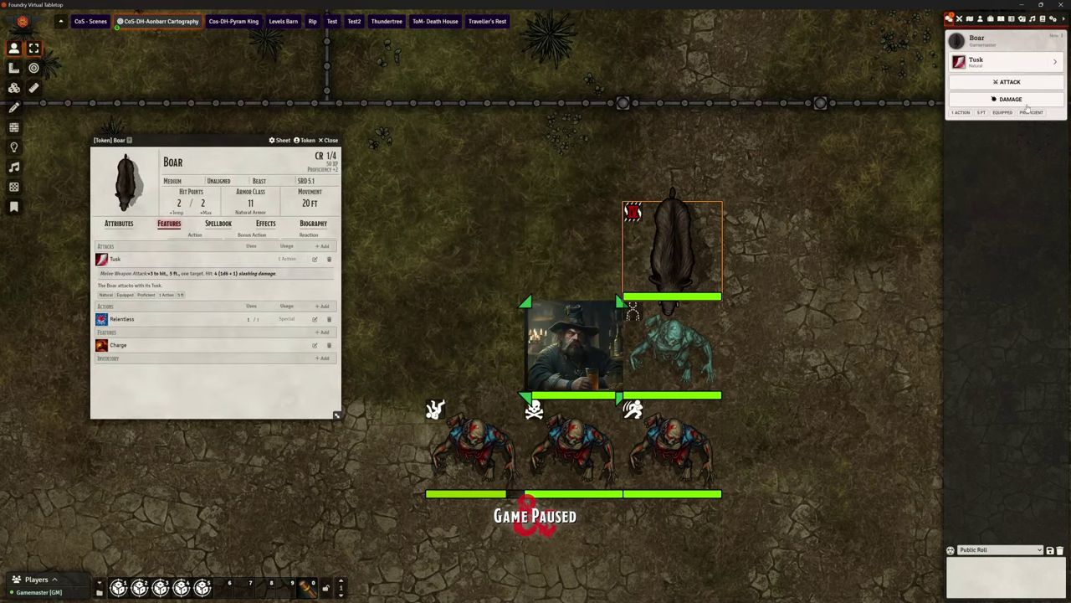
pyautogui.click(998, 80)
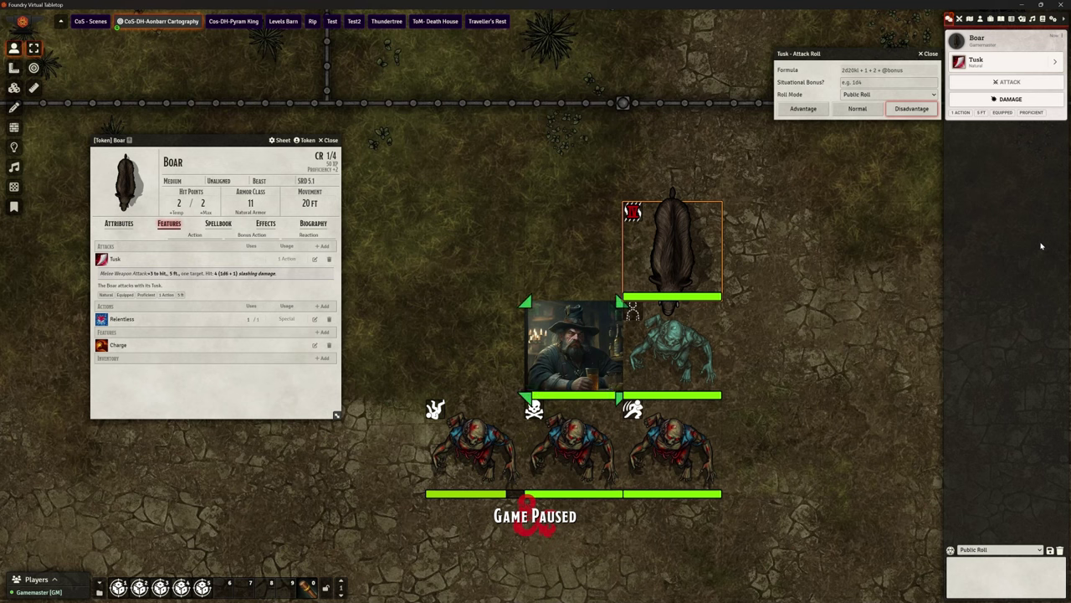
pyautogui.click(907, 110)
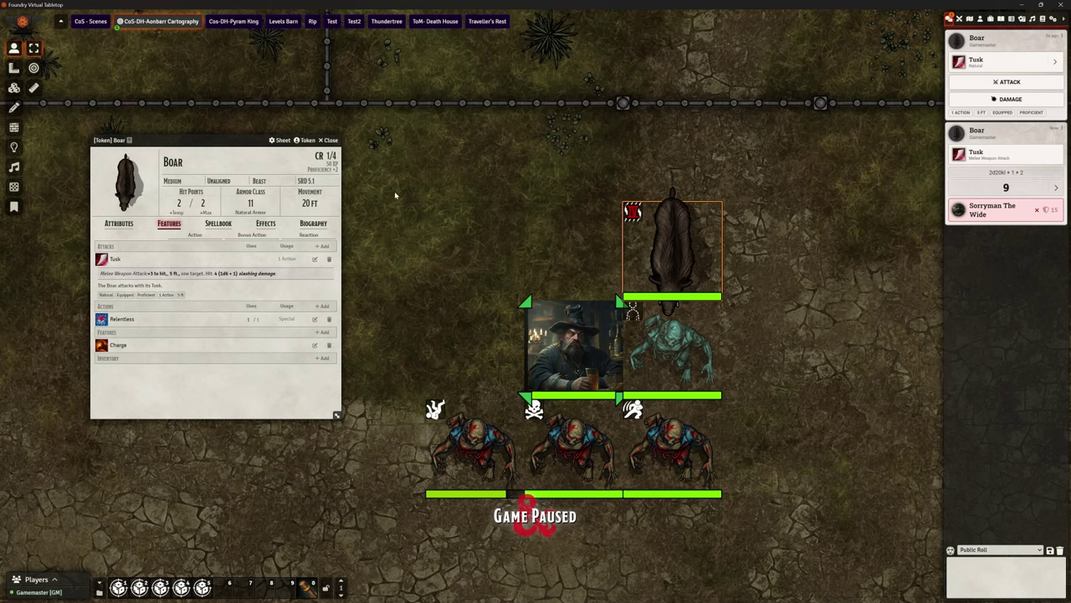
# - Close the boar sheet and roll the green zombie's Slam with advantage, hitting for 22
pyautogui.press('Escape')
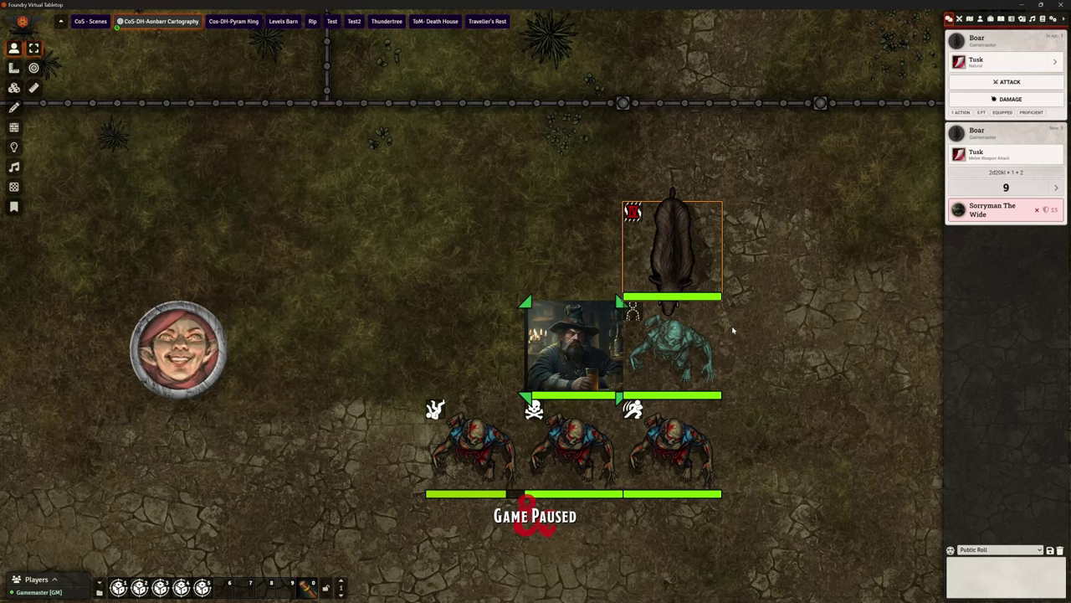
pyautogui.click(665, 335)
pyautogui.doubleClick(665, 335)
pyautogui.moveTo(531, 169); pyautogui.dragTo(255, 103)
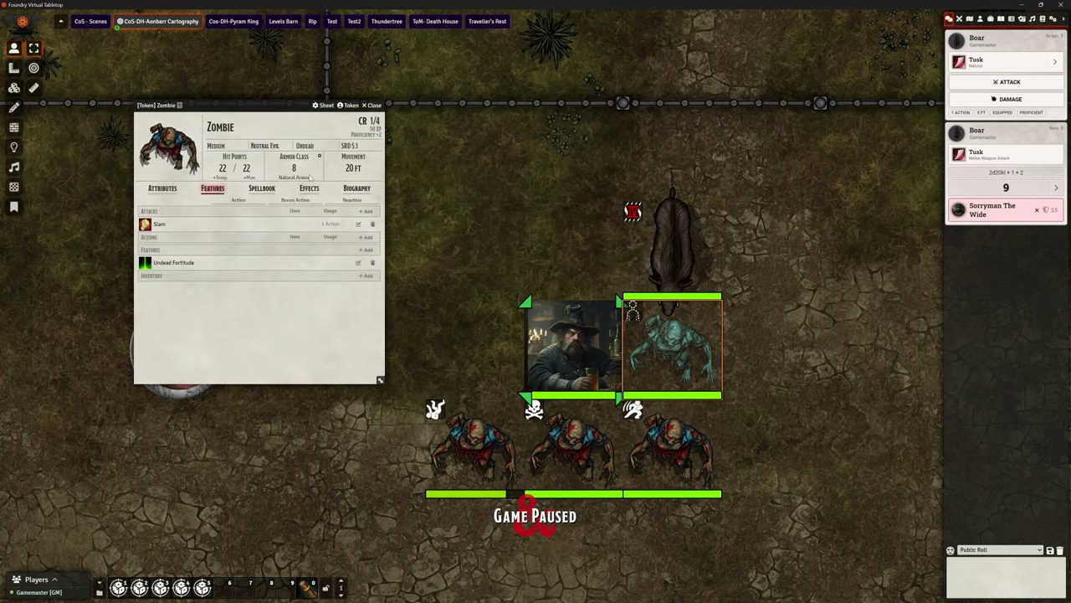
pyautogui.click(144, 224)
pyautogui.click(991, 282)
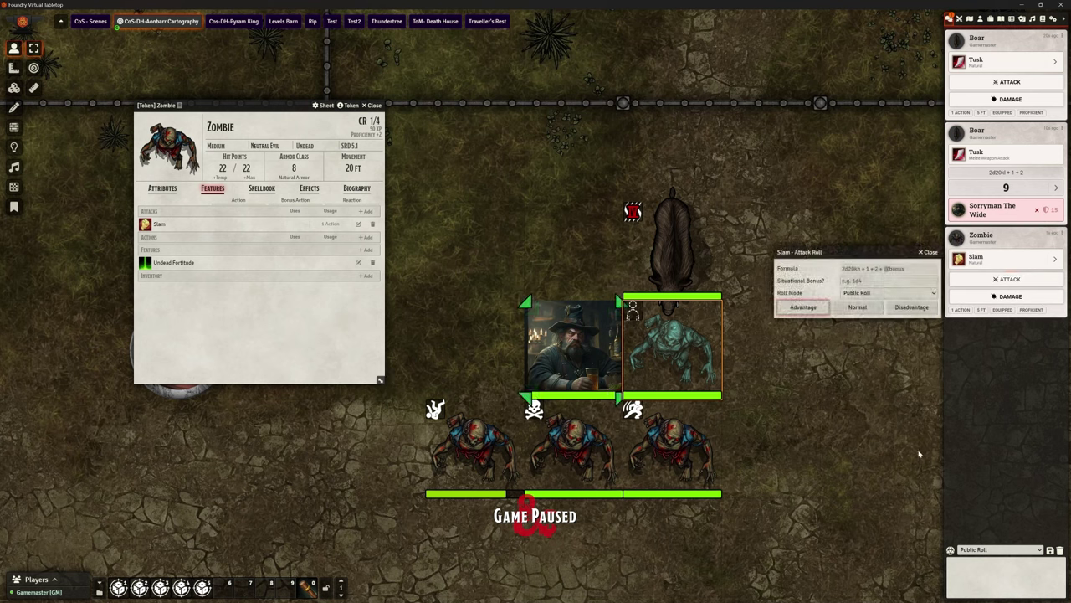
pyautogui.click(803, 306)
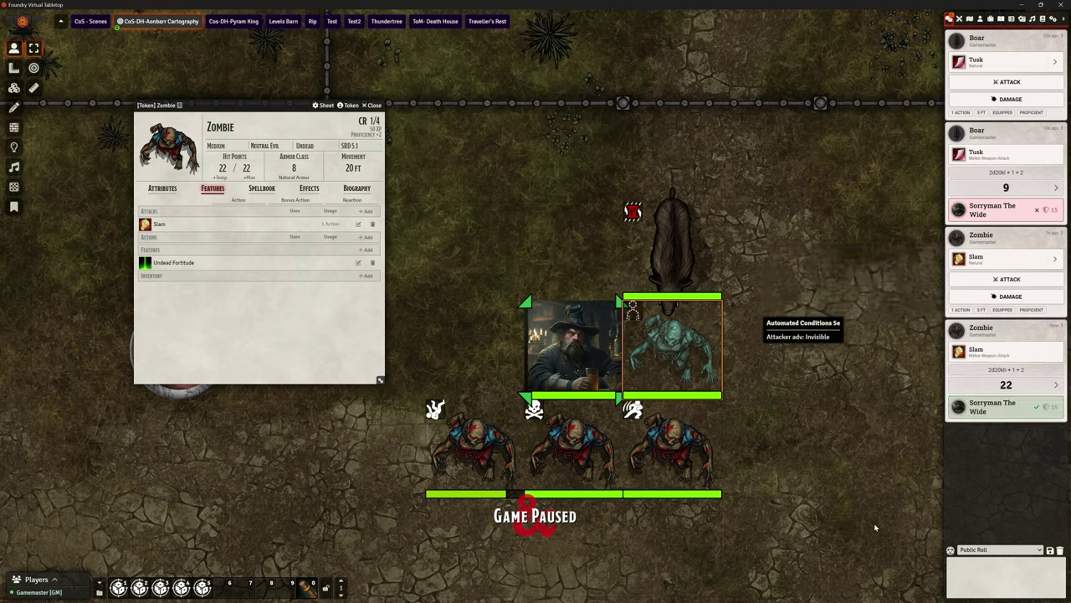
# - Close the zombie sheet and select the middle zombie token
pyautogui.click(371, 106)
pyautogui.click(674, 448)
pyautogui.click(564, 453)
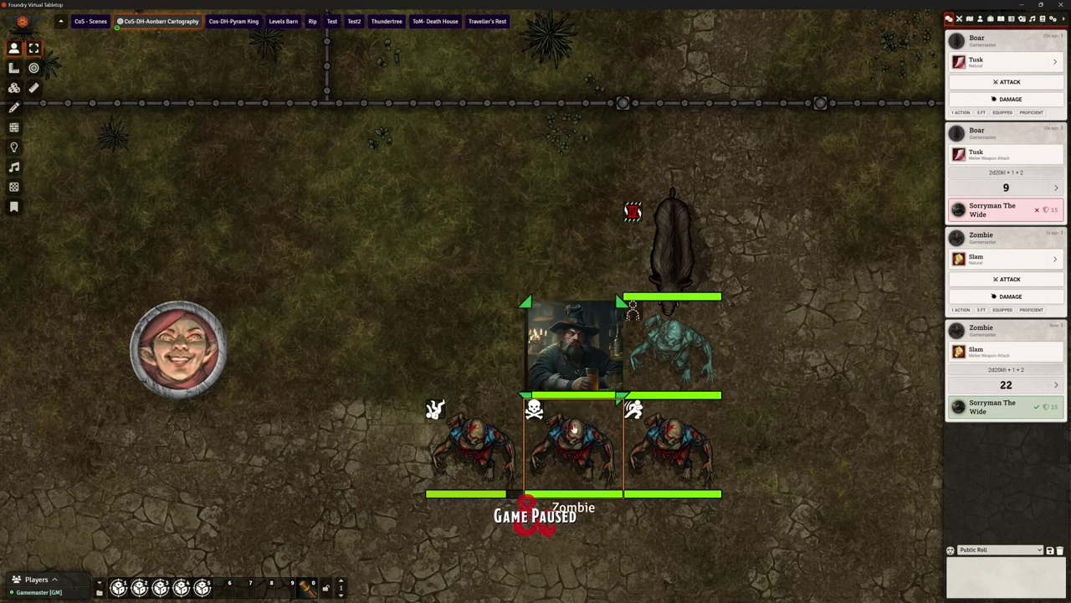
# - Roll the middle zombie's Slam attack with disadvantage from its Features tab
pyautogui.doubleClick(566, 451)
pyautogui.moveTo(496, 163); pyautogui.dragTo(209, 127)
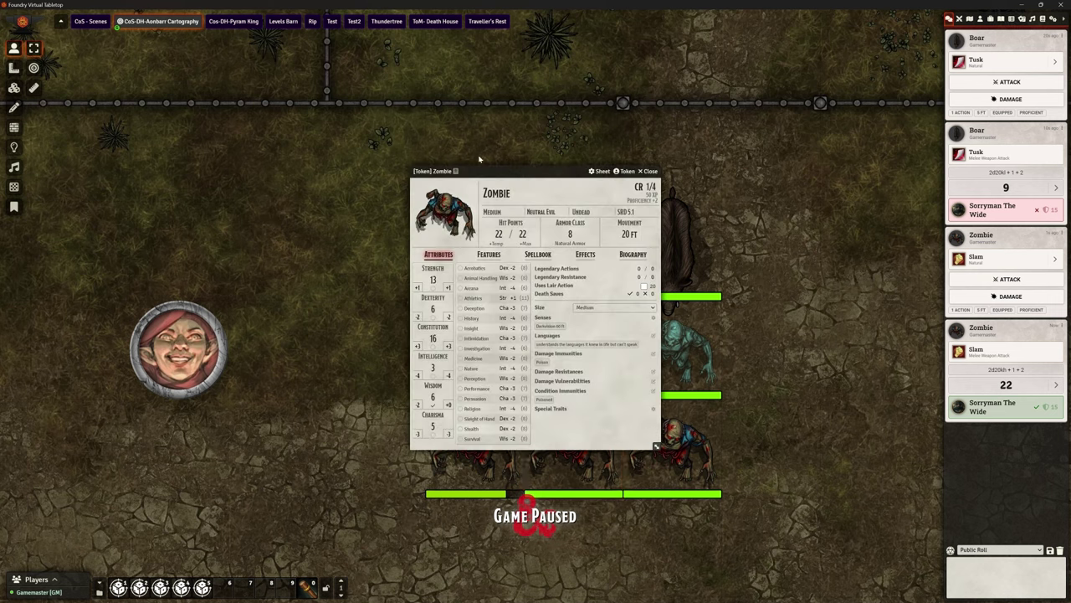
pyautogui.moveTo(504, 167); pyautogui.dragTo(246, 138)
pyautogui.click(230, 226)
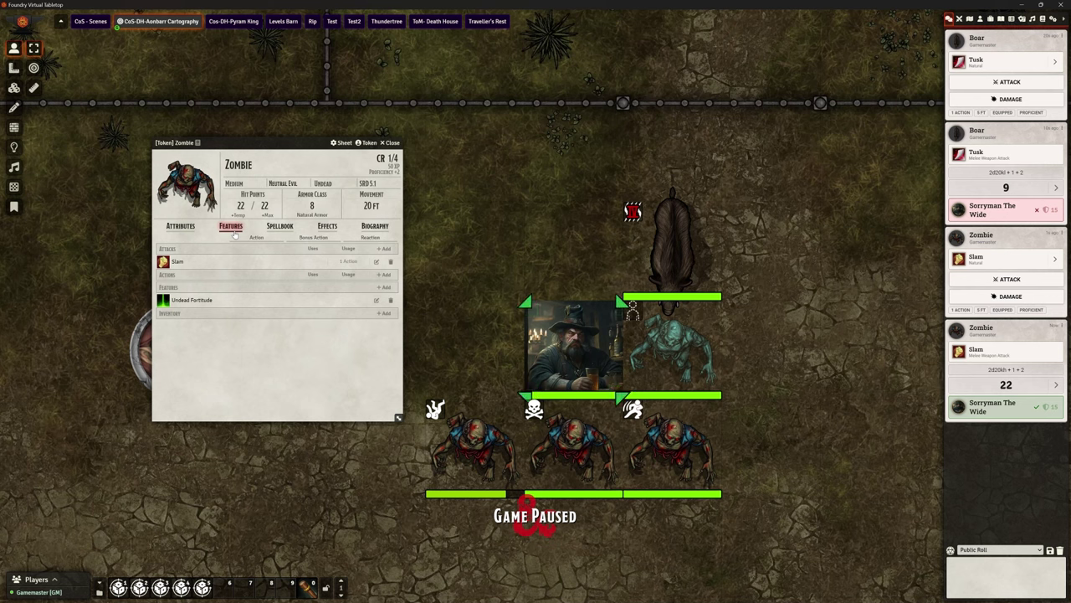
pyautogui.click(164, 262)
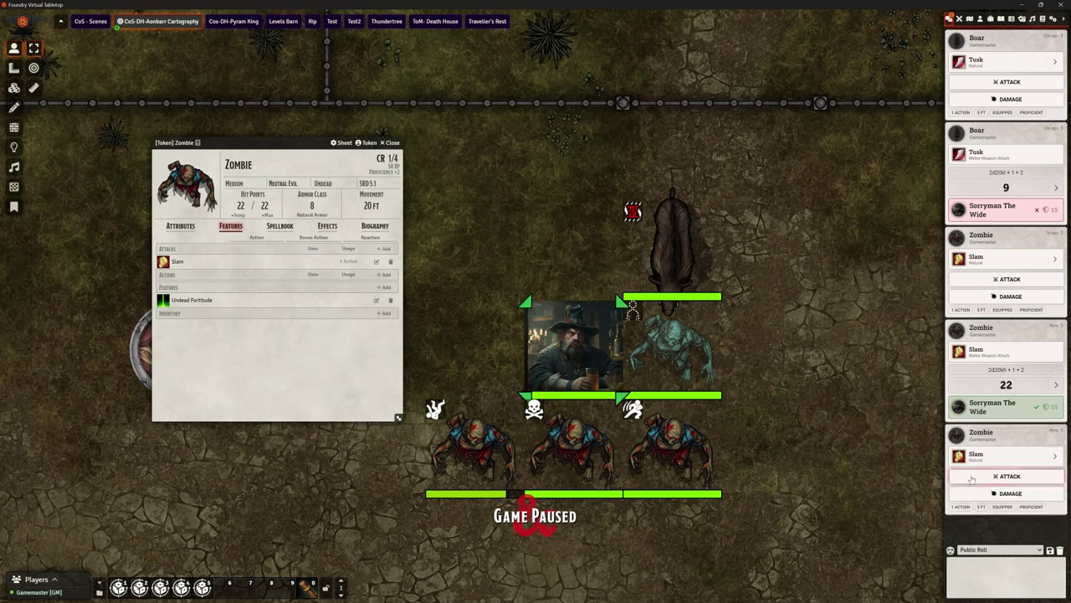
pyautogui.click(1011, 476)
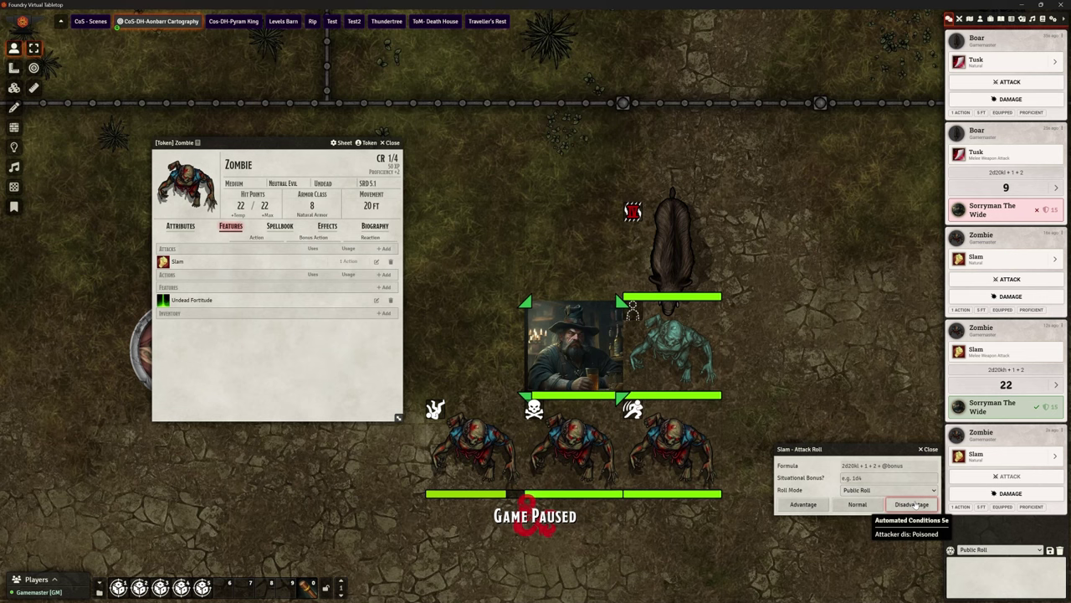
pyautogui.click(912, 504)
# - Roll the left zombie's Slam with disadvantage too, then clear the chat log
pyautogui.click(496, 433)
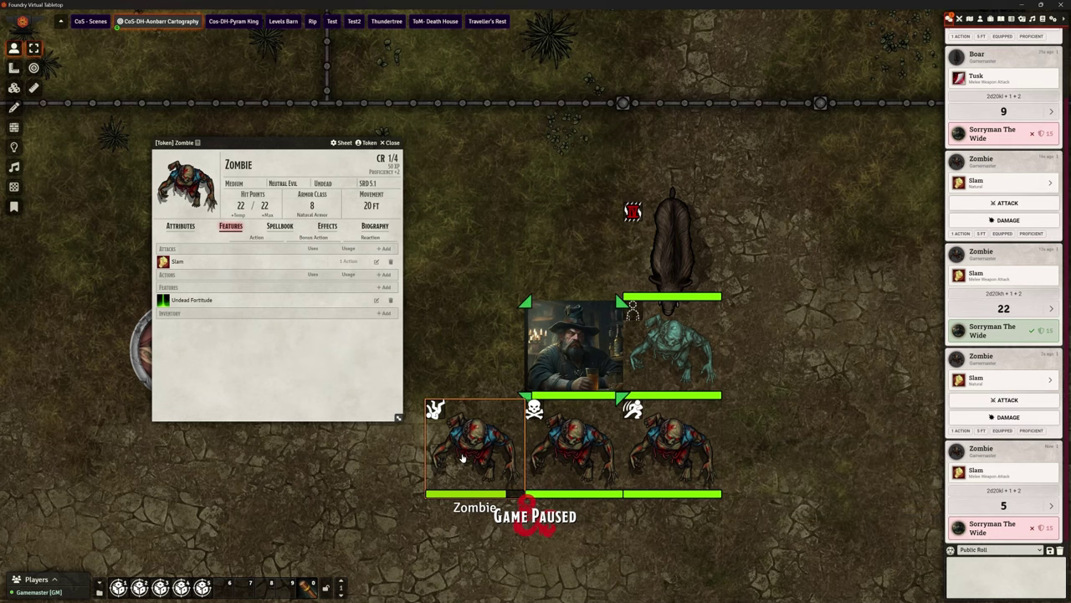
pyautogui.click(163, 261)
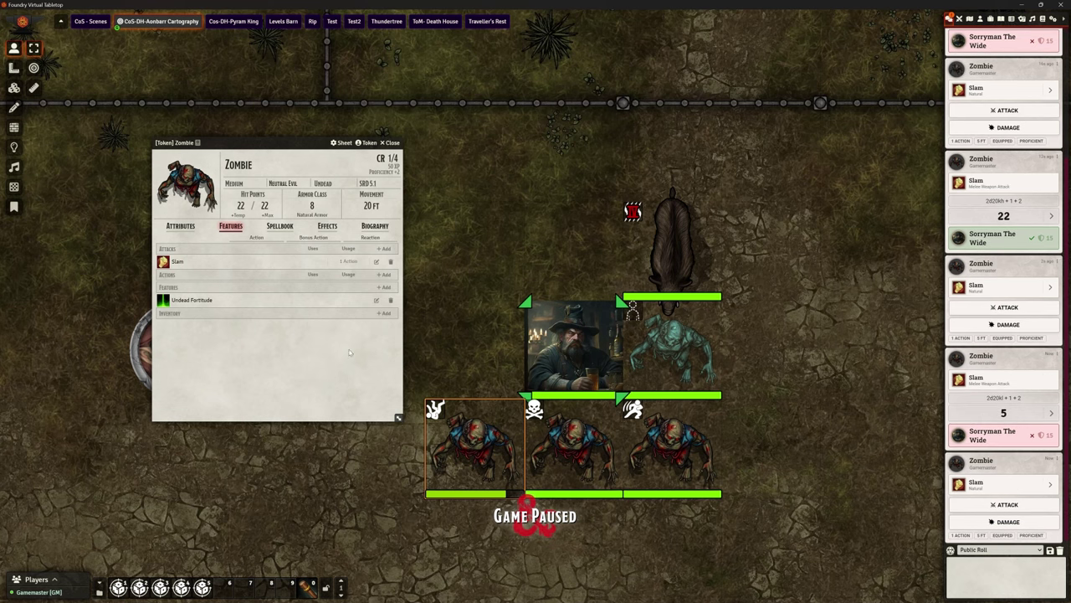
pyautogui.click(1003, 505)
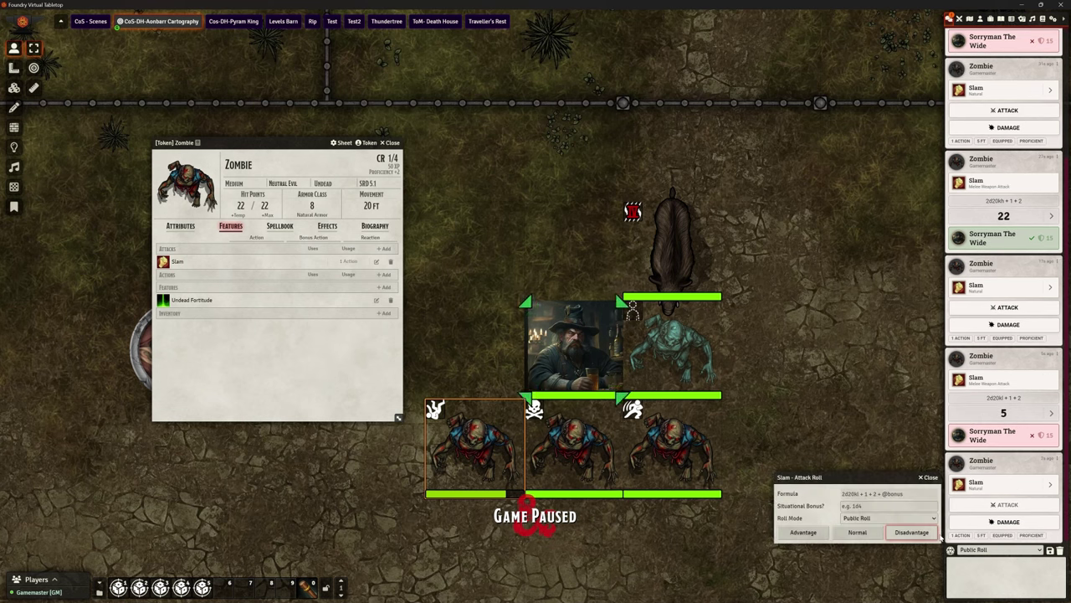
pyautogui.click(916, 534)
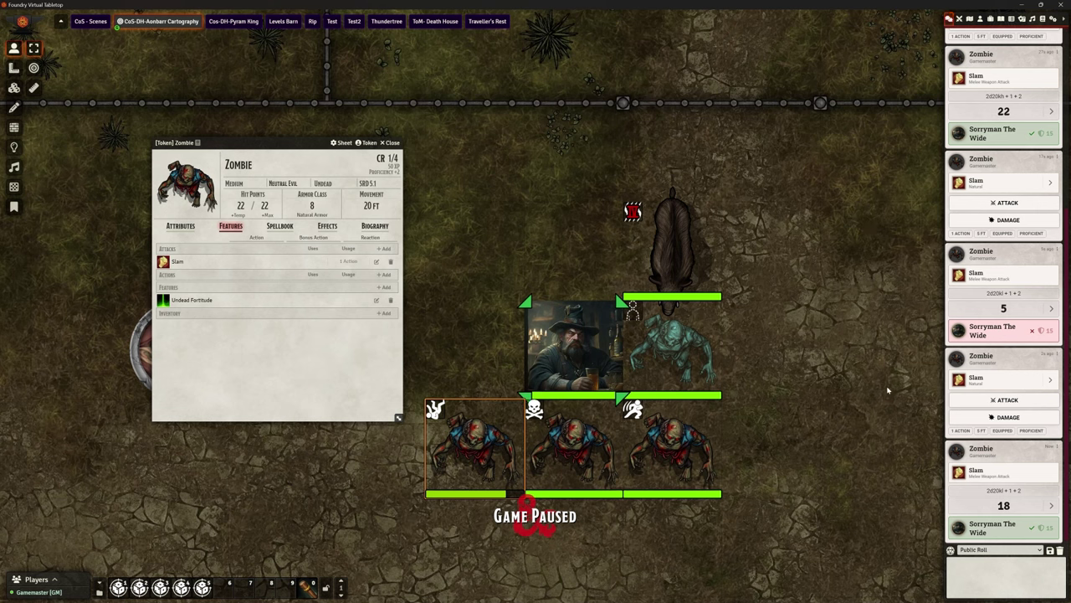
pyautogui.click(1060, 551)
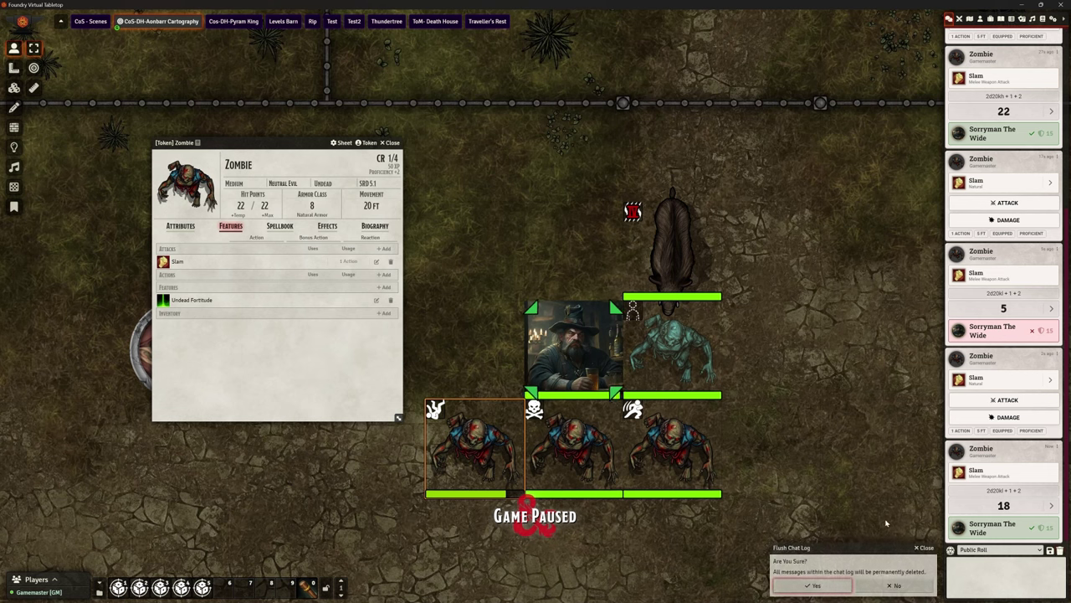
pyautogui.click(834, 592)
# - Close the zombie sheet and switch the sidebar to the Game Settings panel
pyautogui.click(391, 142)
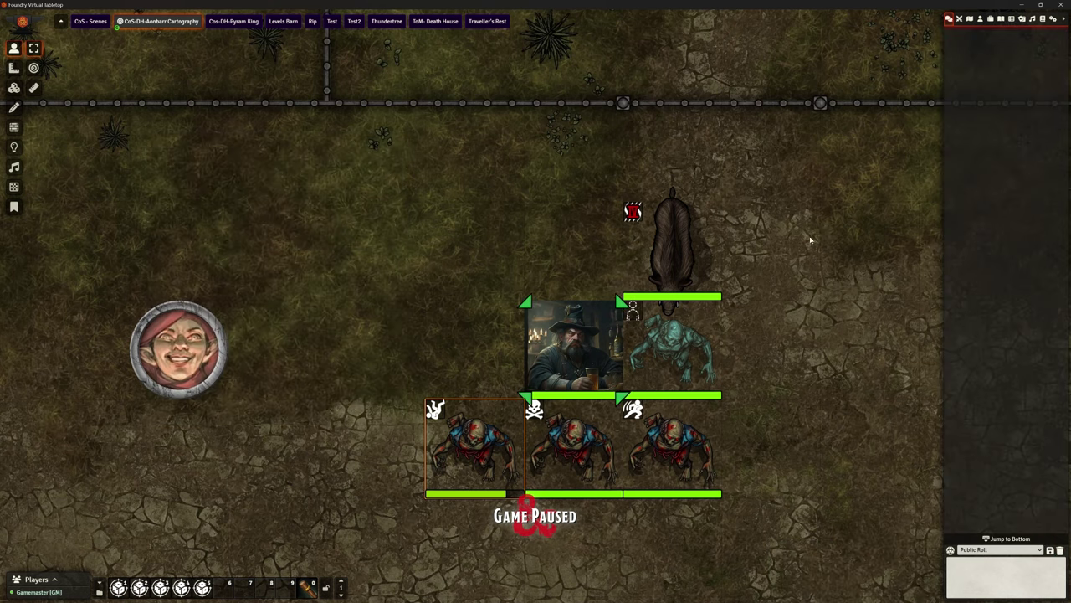
pyautogui.click(1052, 21)
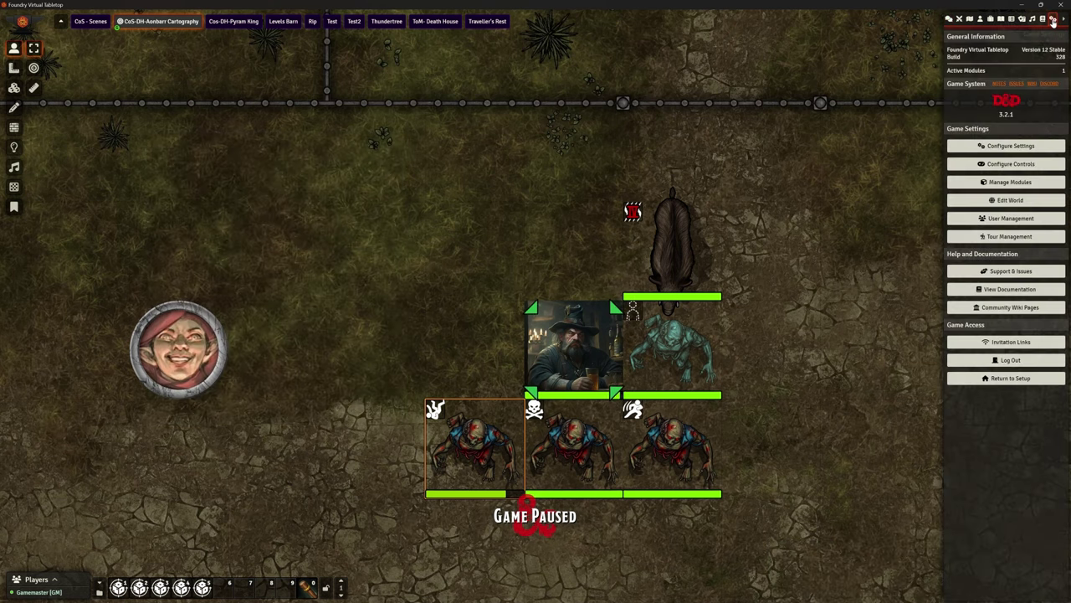
# - Enable 'ACSe expanded conditions' in Automated Conditions 5e settings and save changes
pyautogui.click(1003, 147)
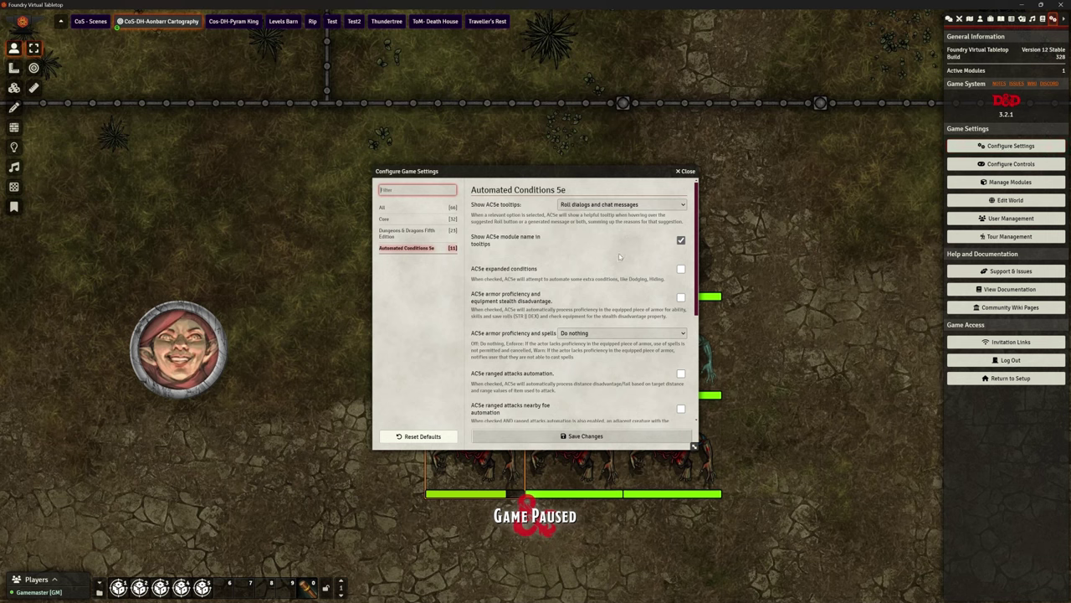
pyautogui.moveTo(600, 168); pyautogui.dragTo(586, 130)
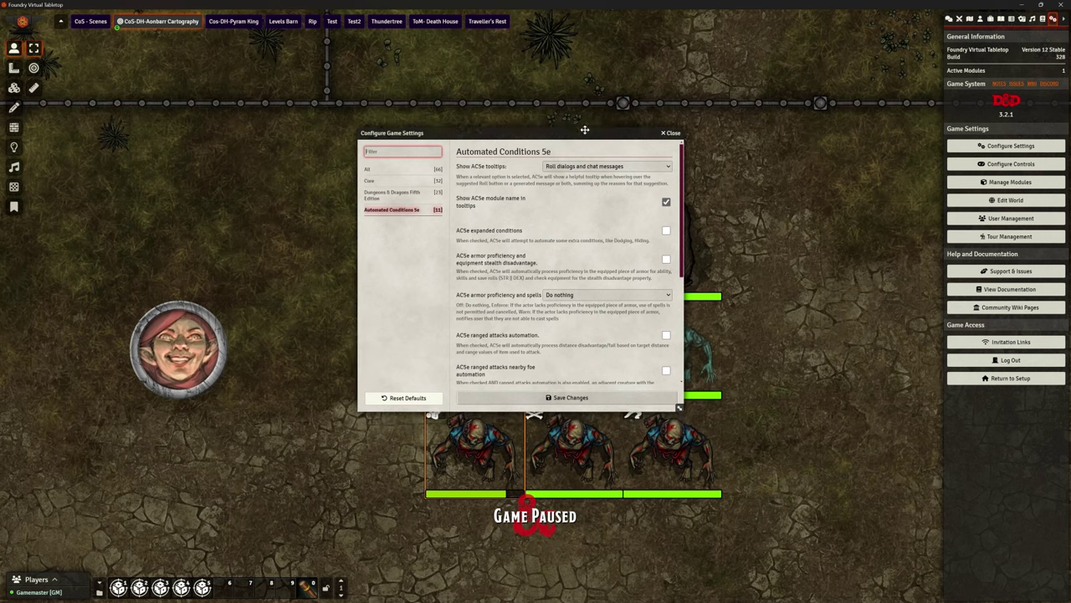
pyautogui.moveTo(678, 408); pyautogui.dragTo(703, 584)
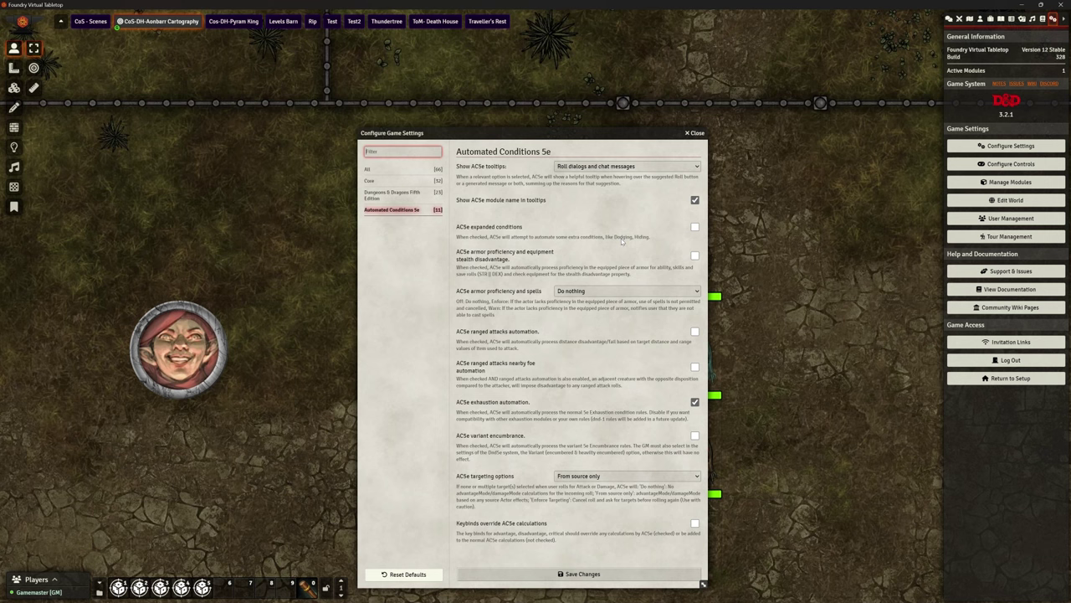
pyautogui.click(694, 227)
pyautogui.click(601, 576)
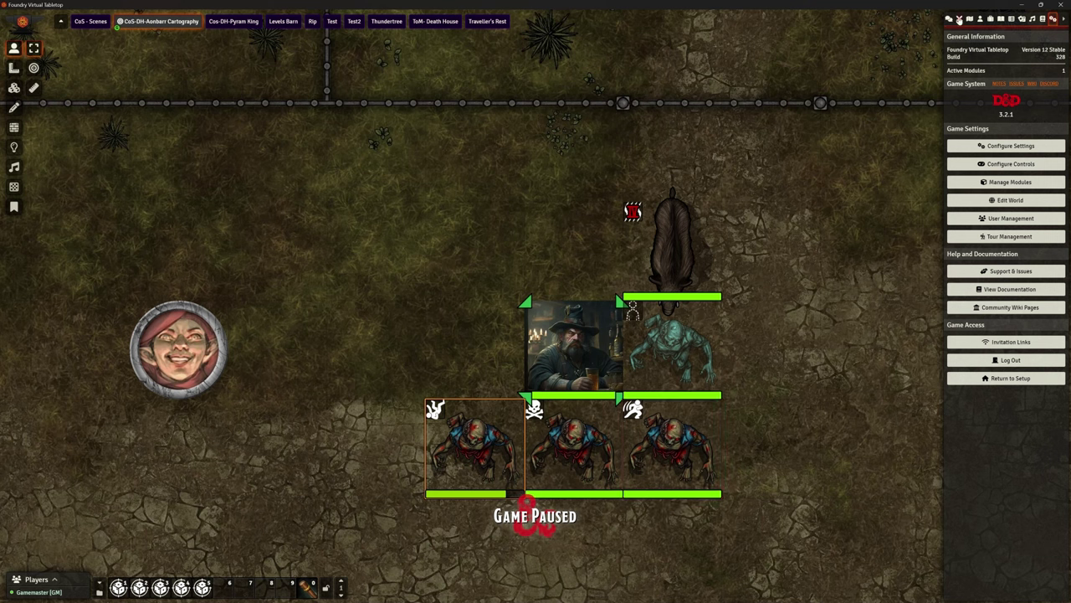
# - Have the wizard target the dodging zombie and roll a Quarterstaff attack with disadvantage, totalling 12
pyautogui.click(573, 345)
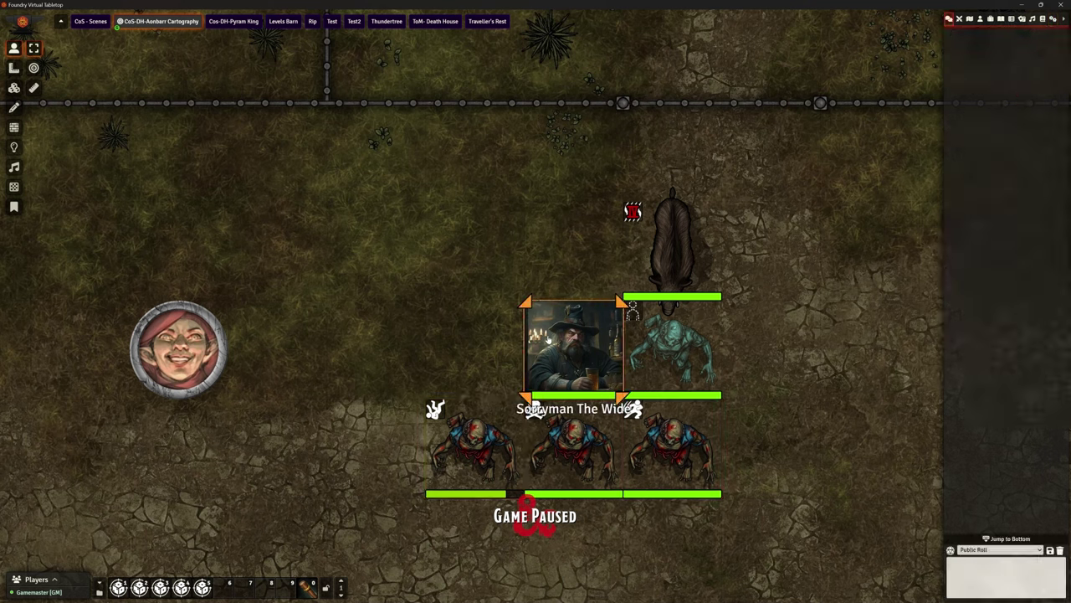
pyautogui.press('t')
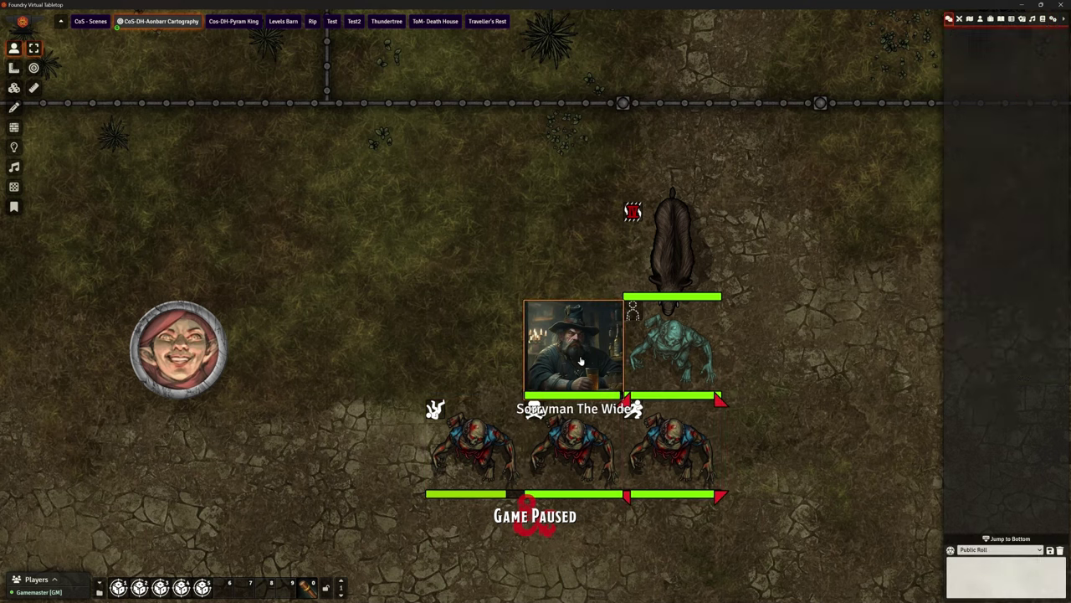
pyautogui.click(305, 585)
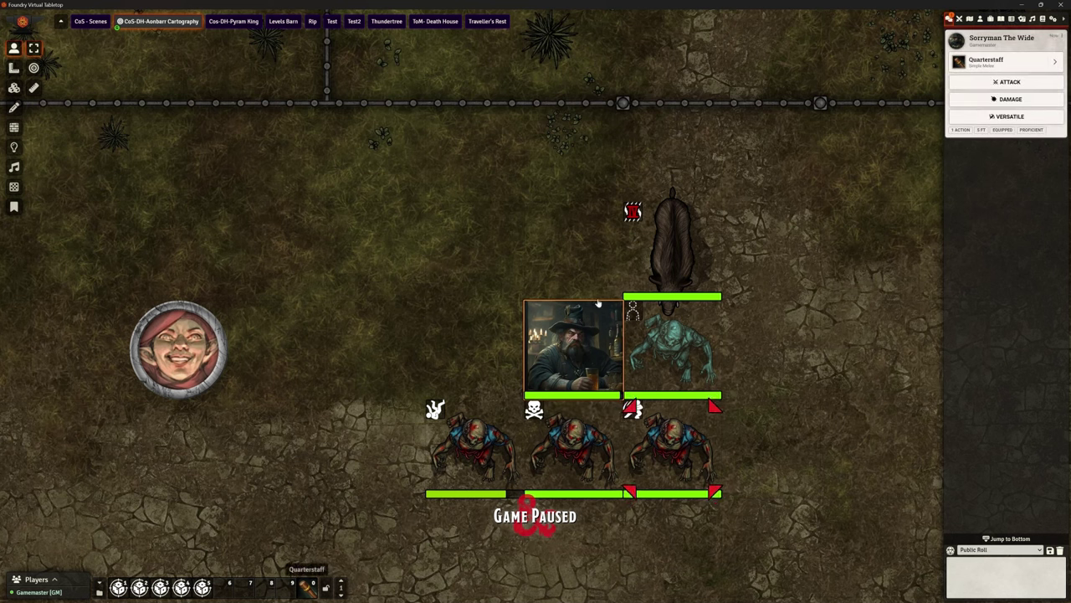
pyautogui.click(1007, 81)
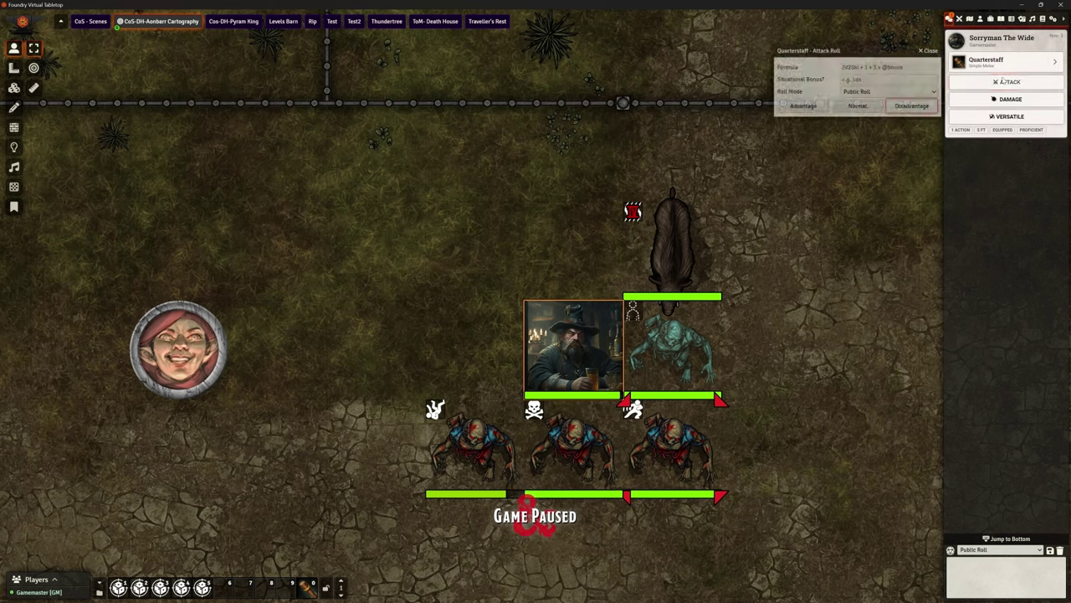
pyautogui.click(911, 106)
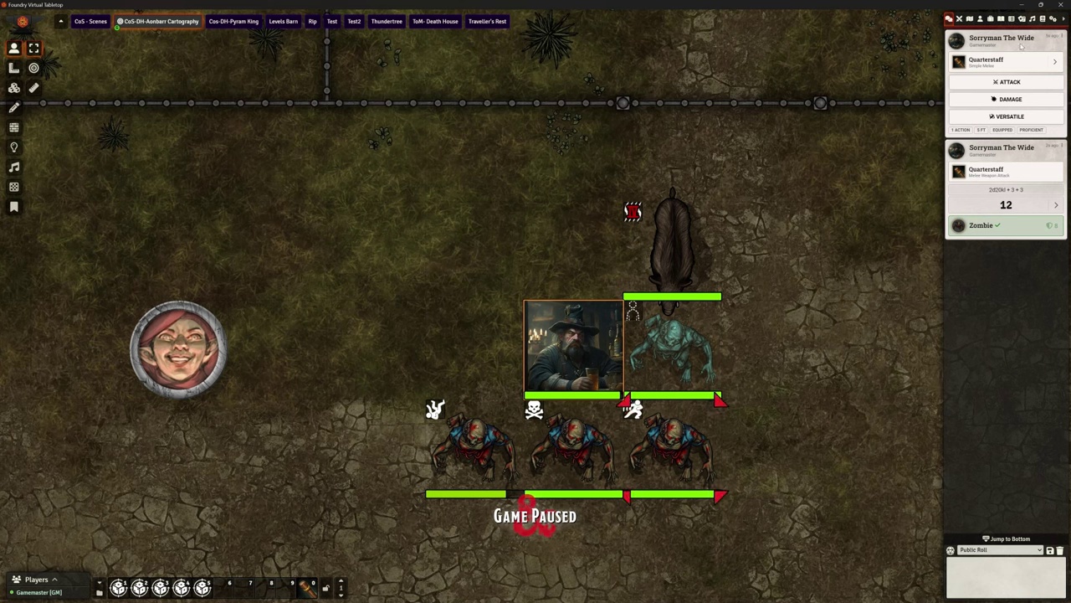
# - Reopen Configure Game Settings and move the window up-left to show the Automated Conditions 5e options
pyautogui.click(1056, 20)
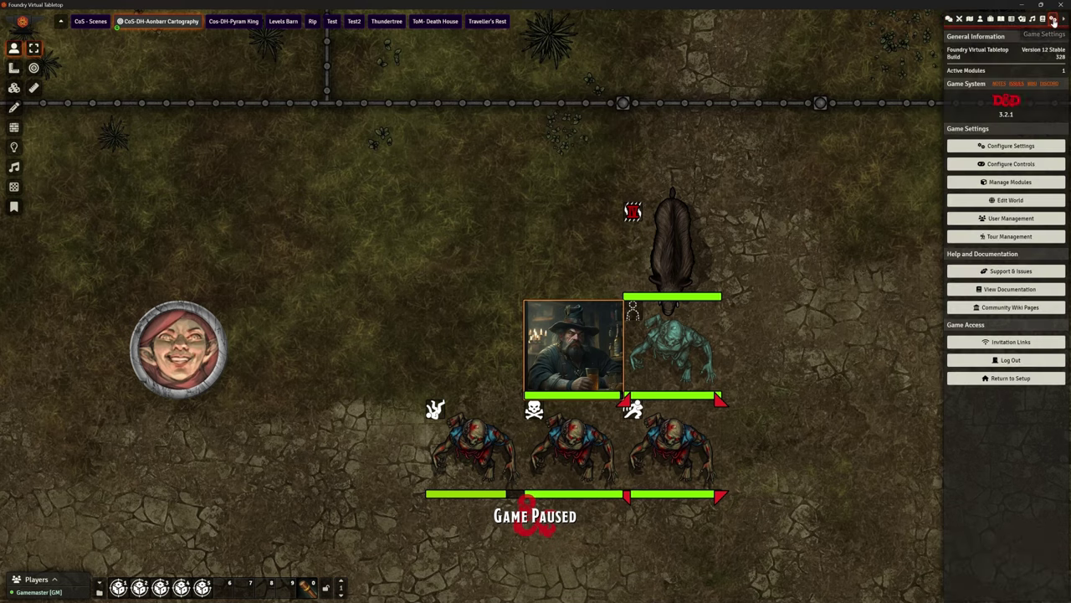
pyautogui.click(1006, 148)
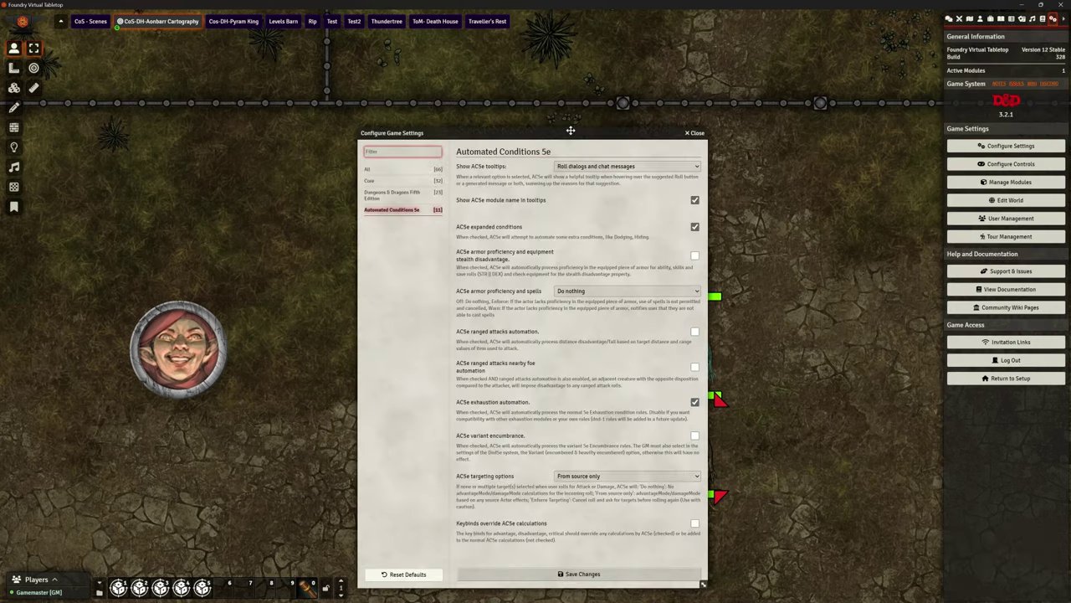
pyautogui.moveTo(569, 126); pyautogui.dragTo(359, 38)
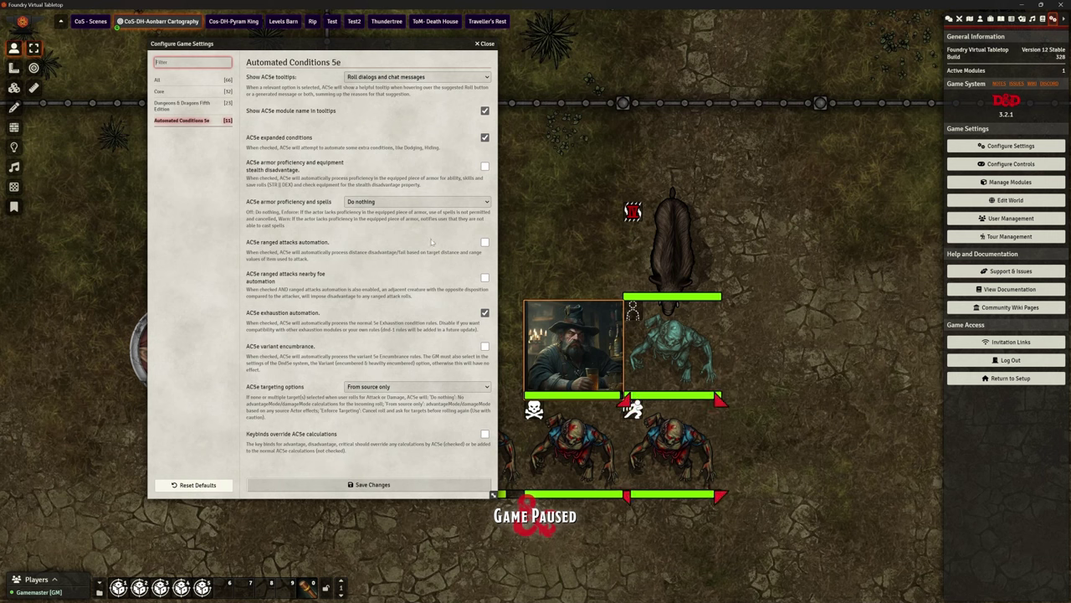